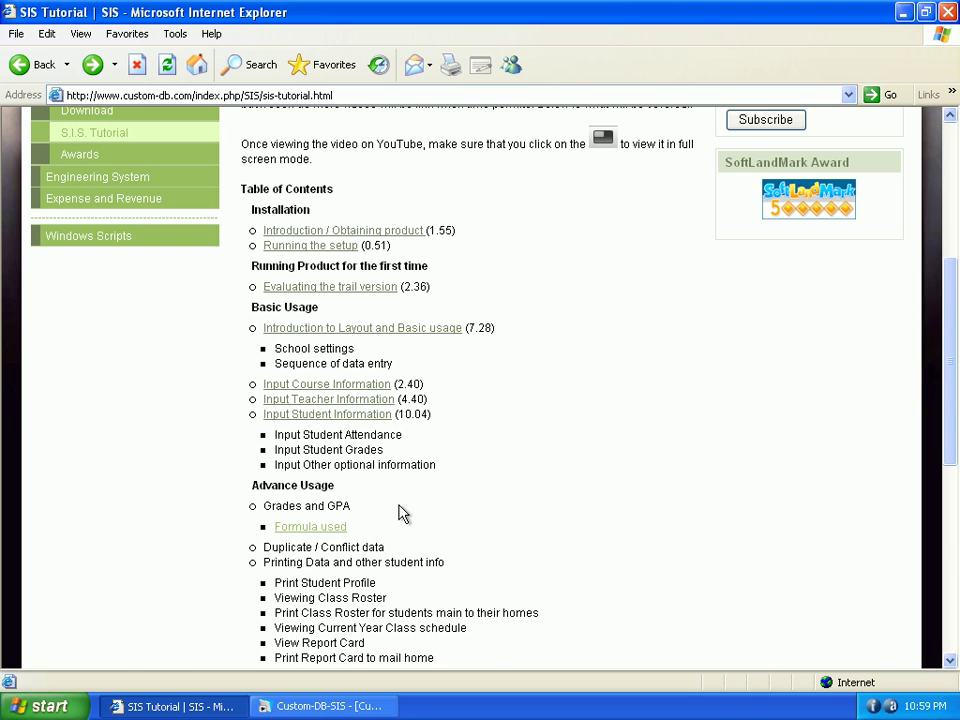
- Switch to Custom-DB-SIS and browse through the course information records
{"action": "left_click", "coordinate": [325, 706]}
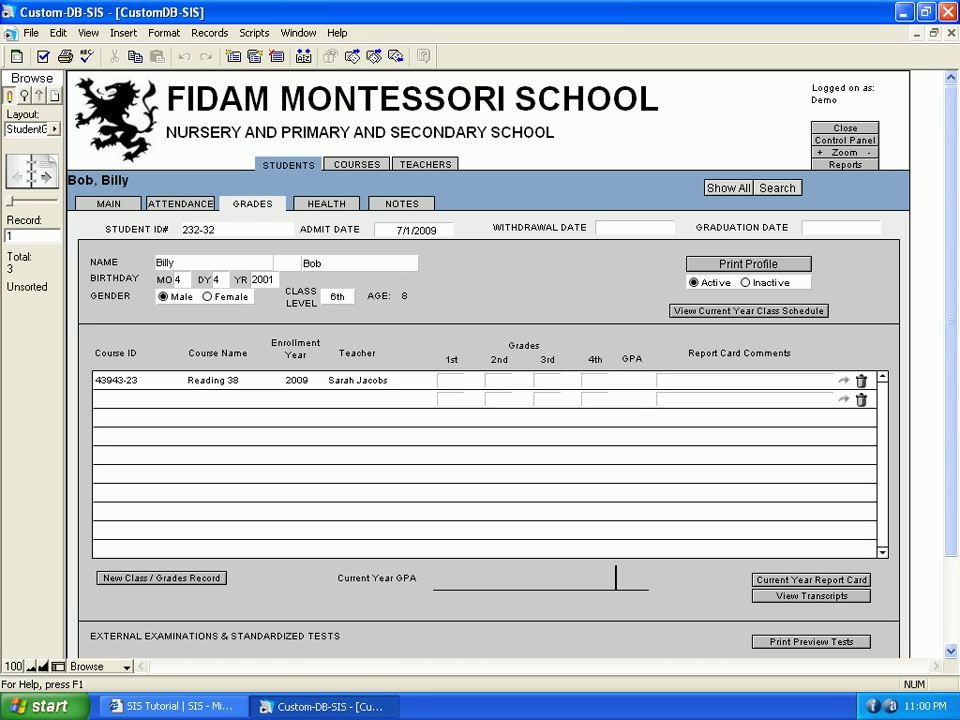
{"action": "left_click", "coordinate": [369, 168]}
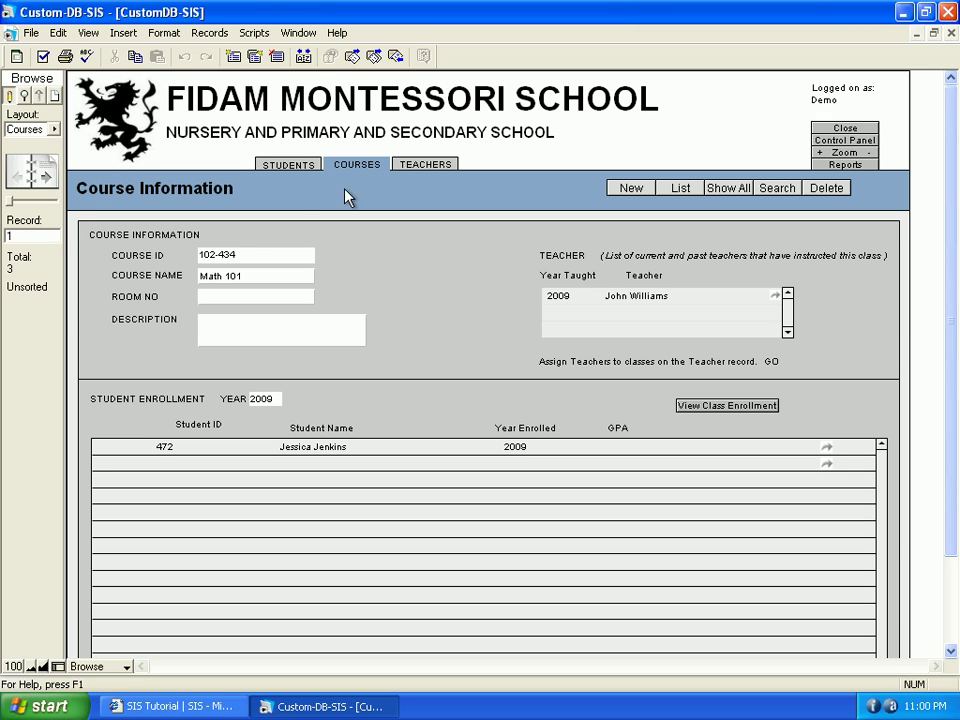
{"action": "left_click", "coordinate": [53, 180]}
{"action": "left_click", "coordinate": [53, 180]}
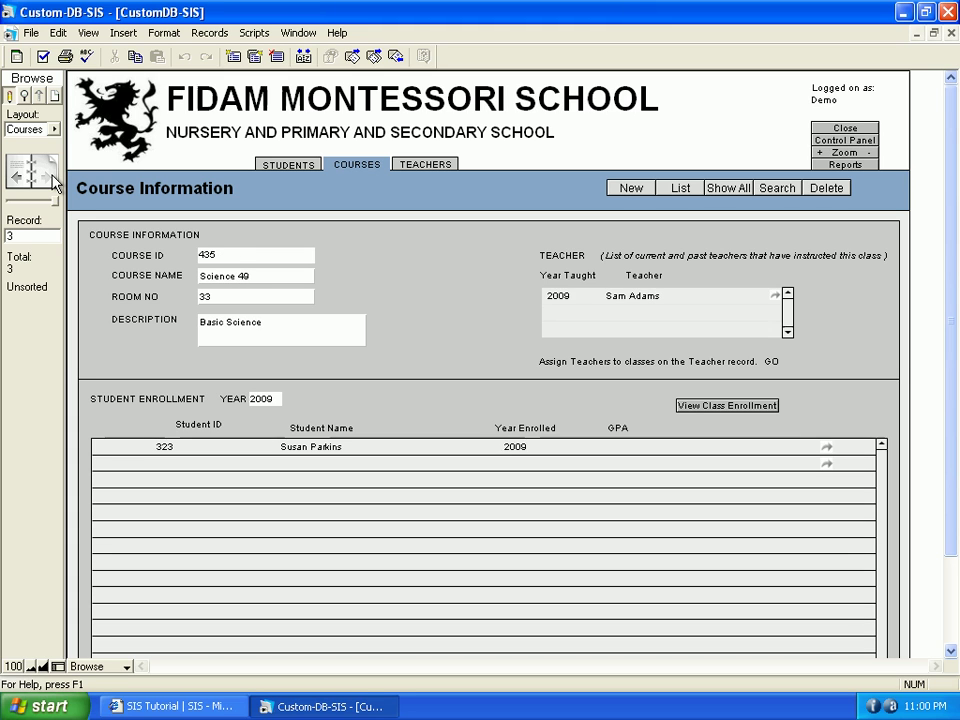
{"action": "left_click", "coordinate": [34, 179]}
{"action": "left_click", "coordinate": [32, 179]}
{"action": "left_click", "coordinate": [36, 177]}
{"action": "left_click", "coordinate": [36, 178]}
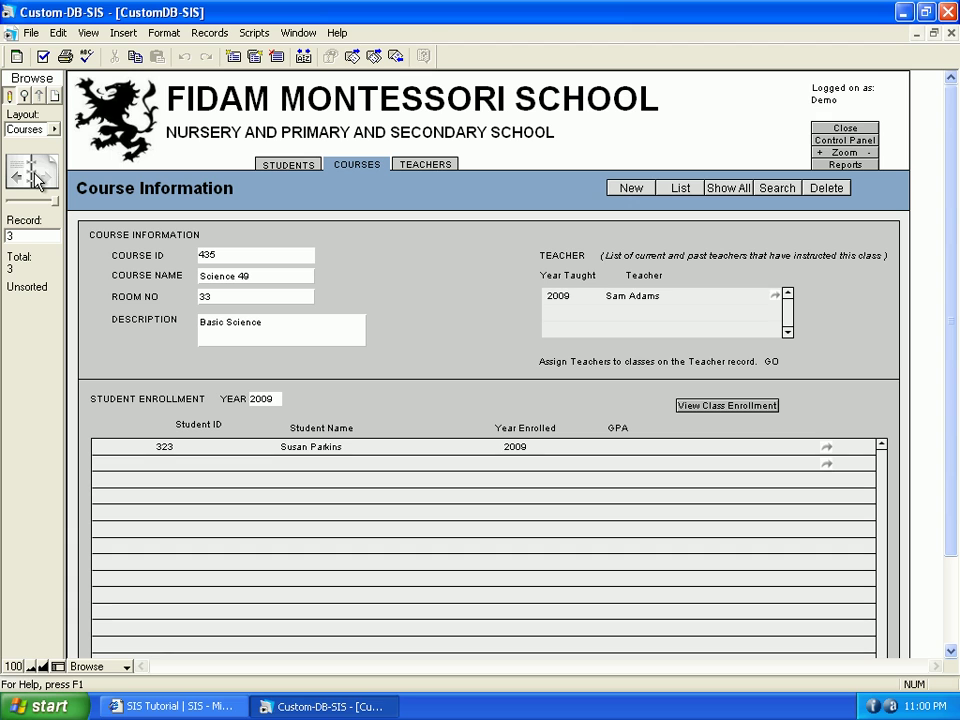
- Browse through all teacher information records and return to the first teacher
{"action": "left_click", "coordinate": [401, 172]}
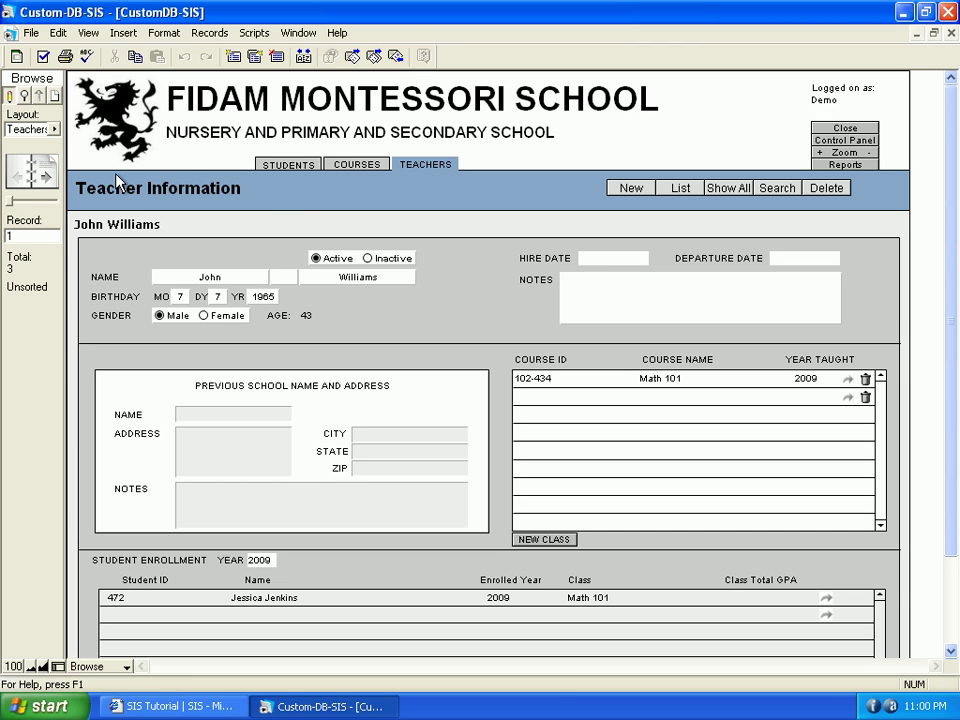
{"action": "left_click", "coordinate": [38, 178]}
{"action": "left_click", "coordinate": [36, 178]}
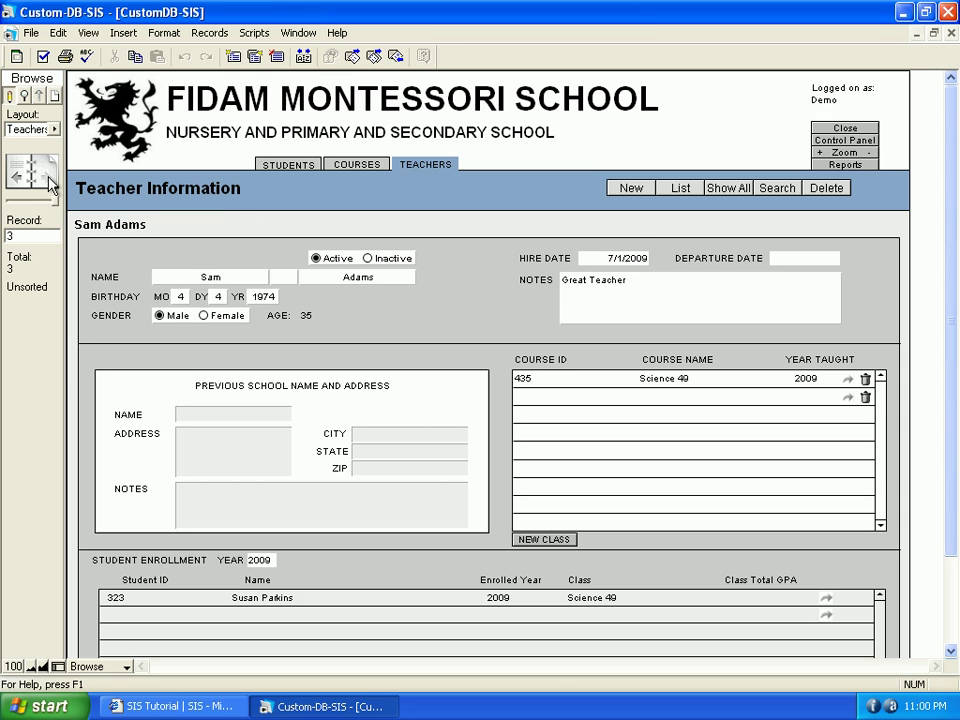
{"action": "left_click", "coordinate": [31, 180]}
{"action": "left_click", "coordinate": [31, 180]}
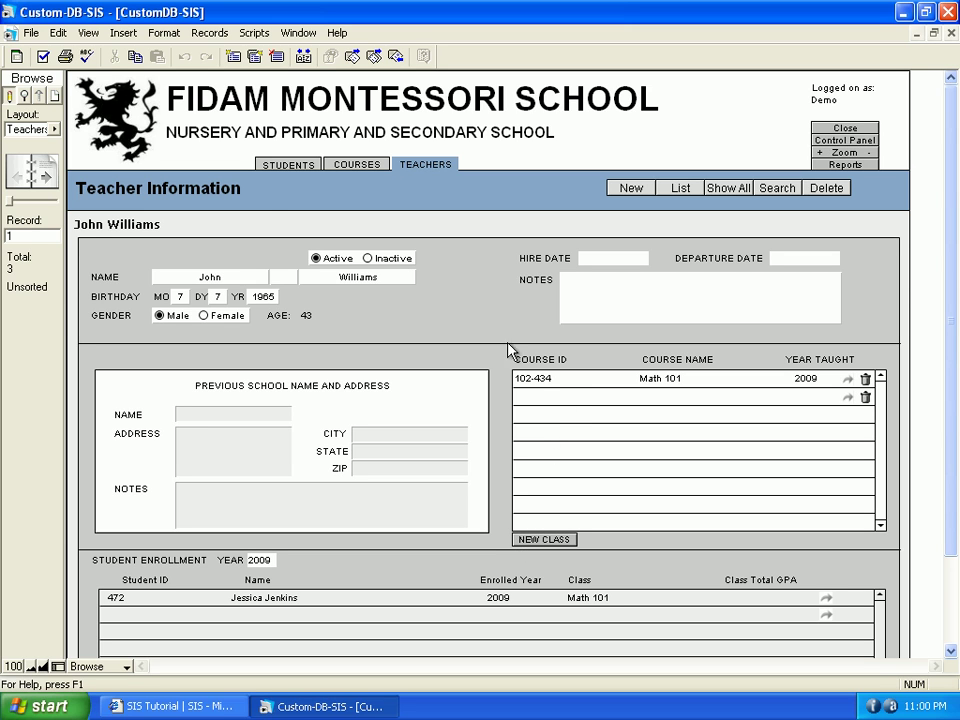
- Browse through the students' main profile records and return to the first student
{"action": "left_click", "coordinate": [283, 166]}
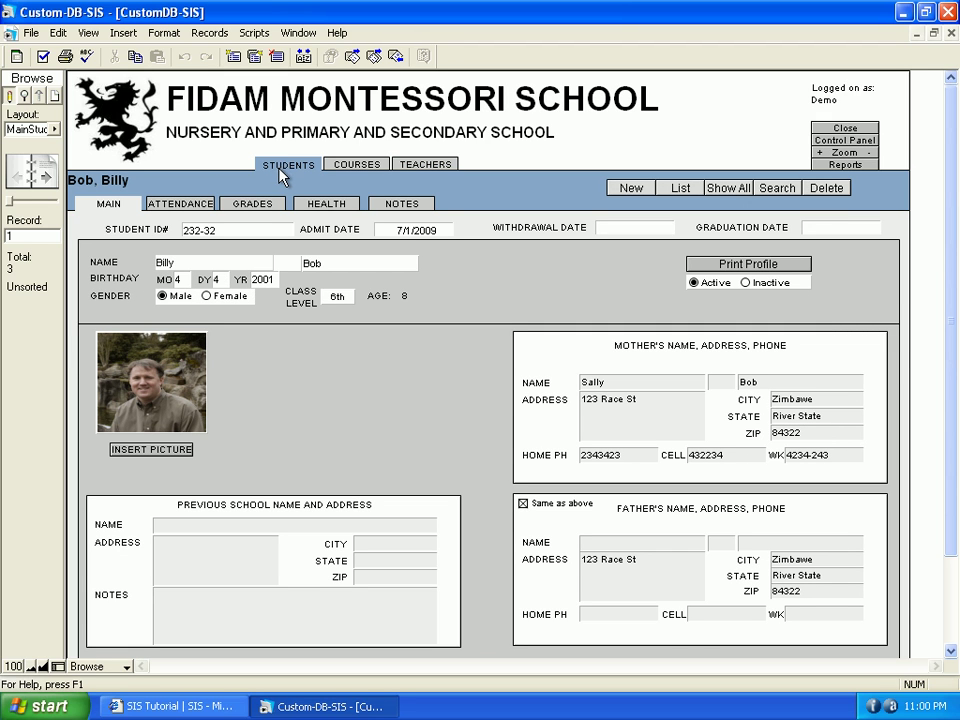
{"action": "left_click", "coordinate": [42, 182]}
{"action": "left_click", "coordinate": [42, 182]}
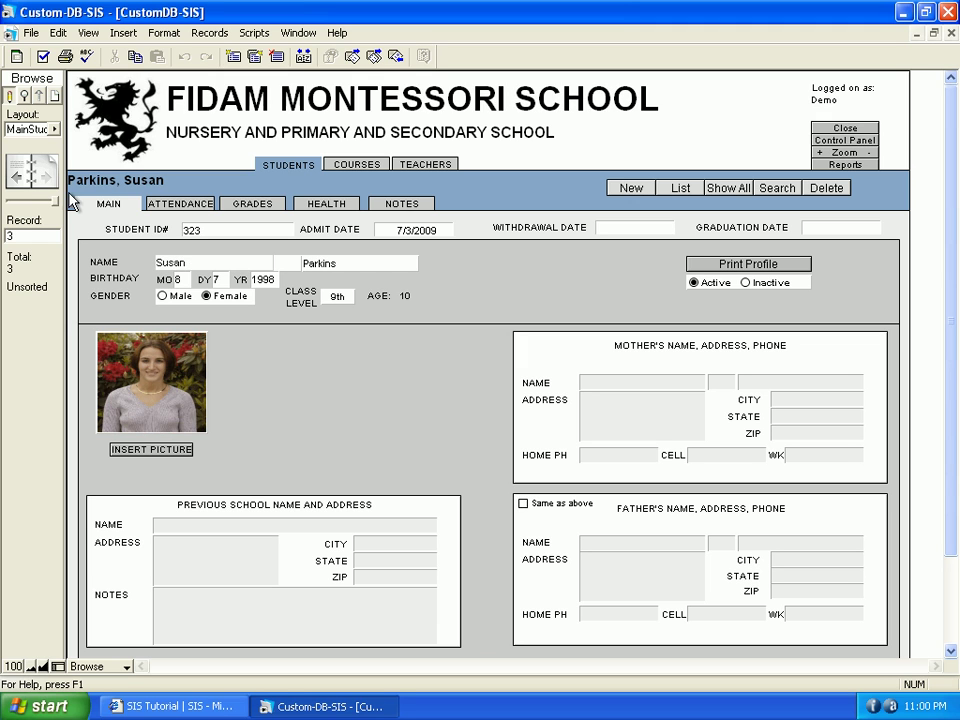
{"action": "left_click", "coordinate": [18, 192]}
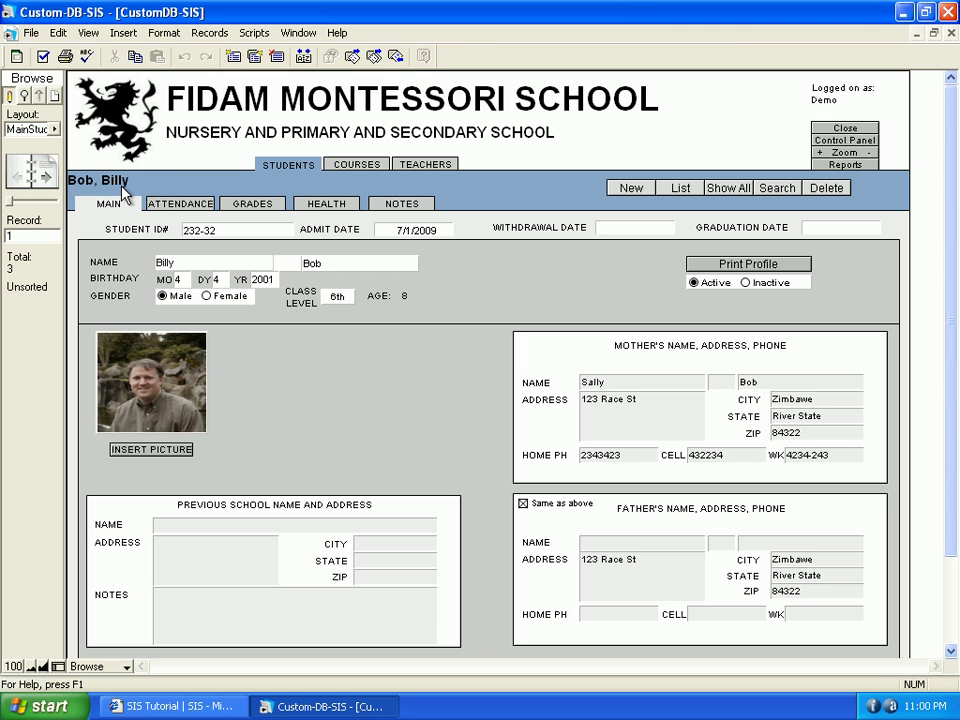
- Review the first student's attendance, page through the students' grade records, and return to the first student's main profile
{"action": "left_click", "coordinate": [161, 214]}
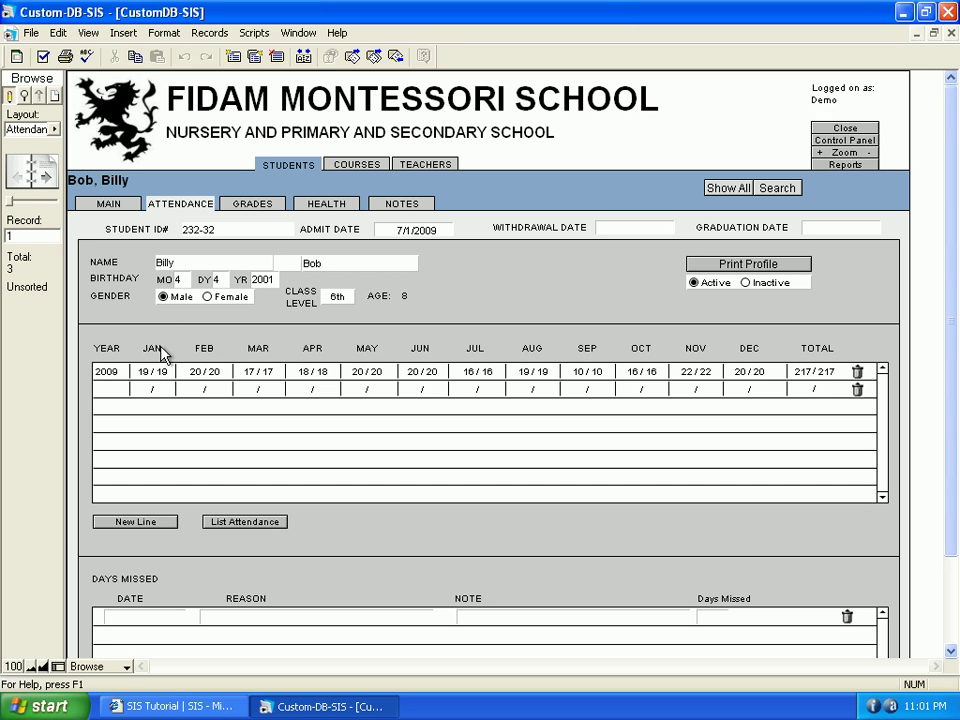
{"action": "left_click", "coordinate": [245, 208]}
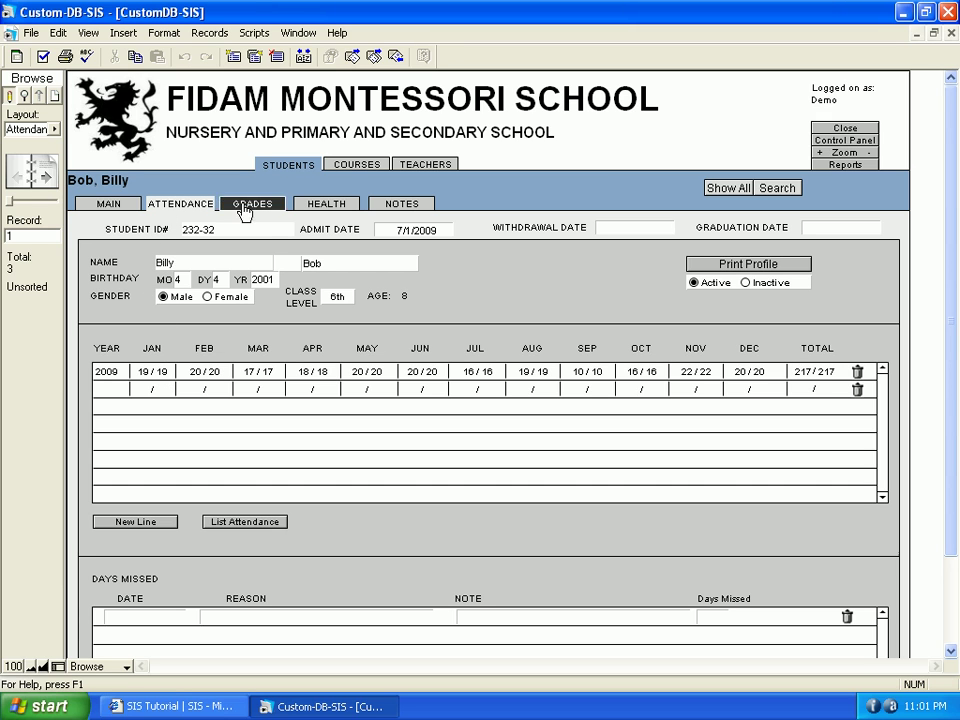
{"action": "left_click", "coordinate": [45, 188]}
{"action": "left_click", "coordinate": [45, 188]}
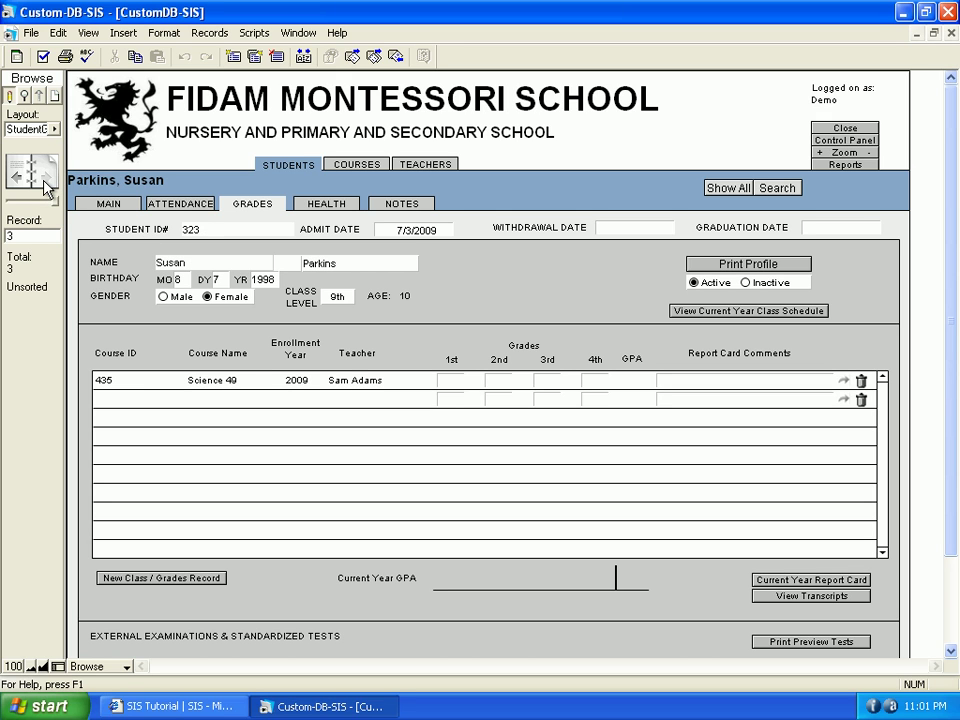
{"action": "left_click", "coordinate": [26, 174]}
{"action": "left_click", "coordinate": [26, 174]}
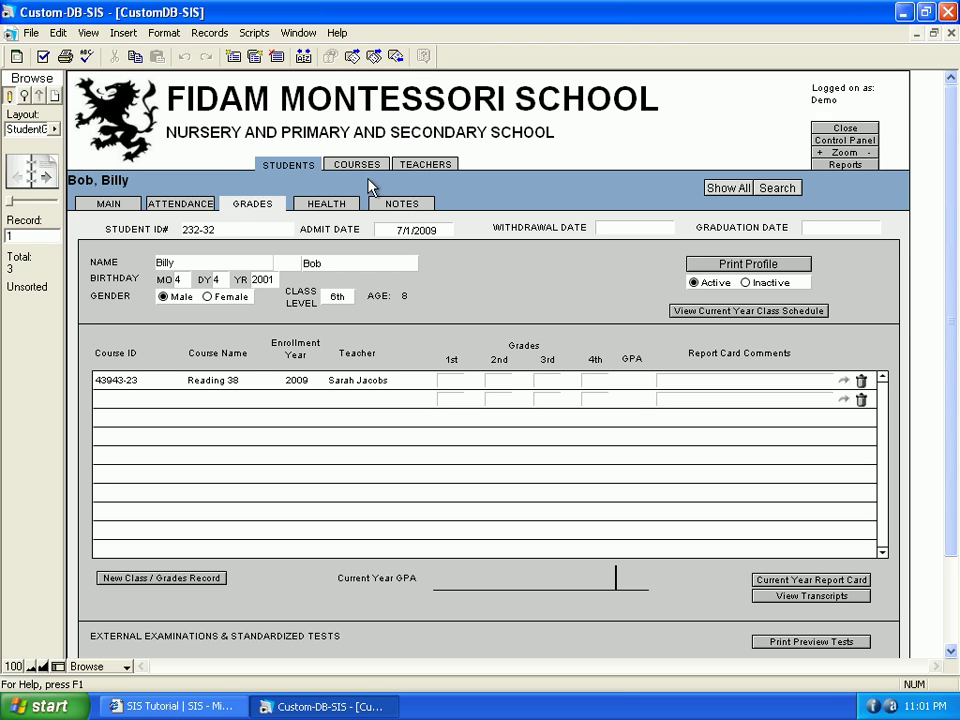
{"action": "left_click", "coordinate": [135, 207]}
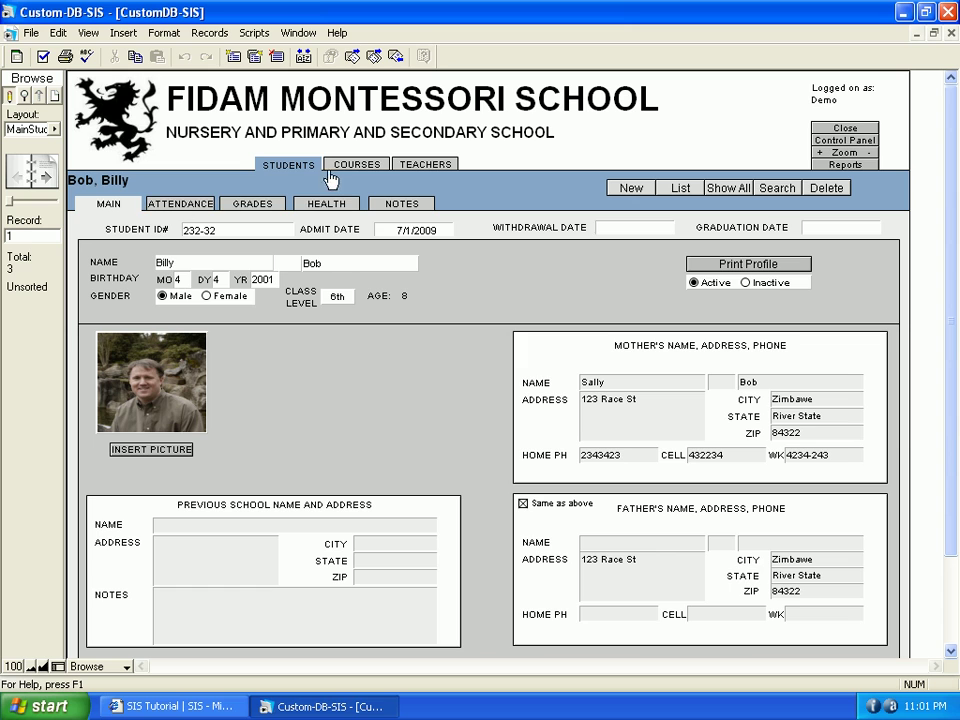
- Examine the assigned teacher and enrolled student on each course record, from Math 101 through Science 49
{"action": "left_click", "coordinate": [354, 166]}
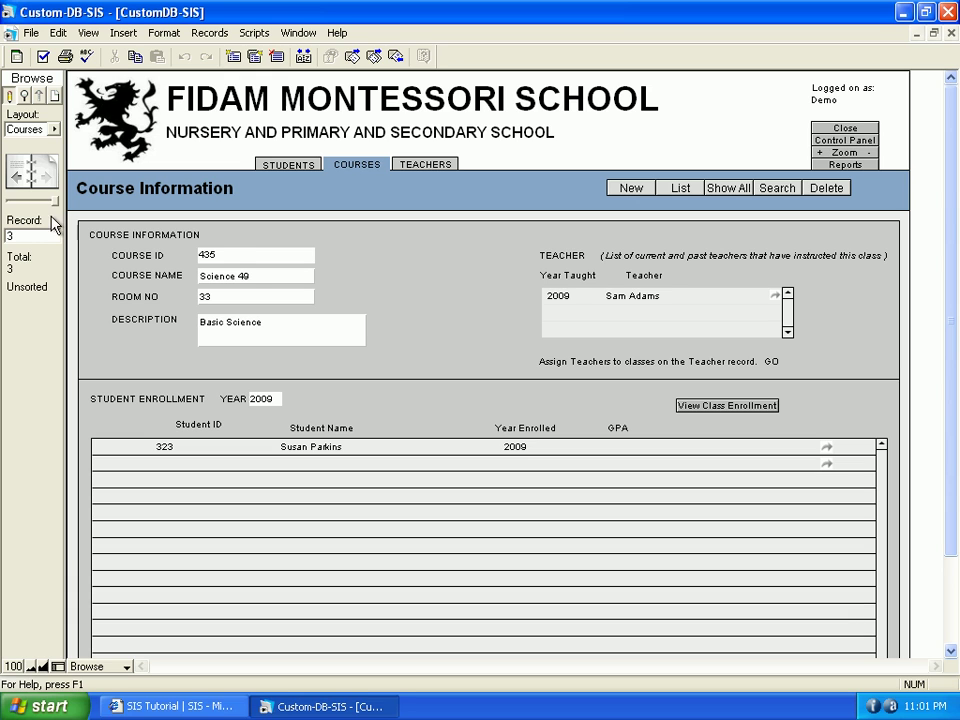
{"action": "left_click", "coordinate": [22, 168]}
{"action": "left_click", "coordinate": [22, 168]}
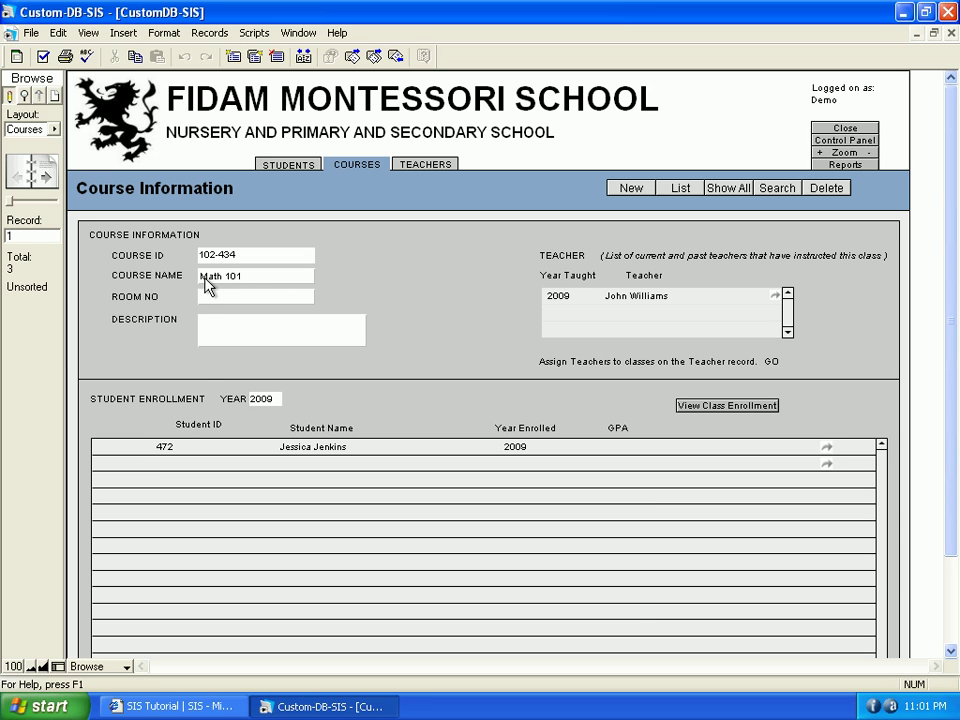
{"action": "left_click", "coordinate": [46, 184]}
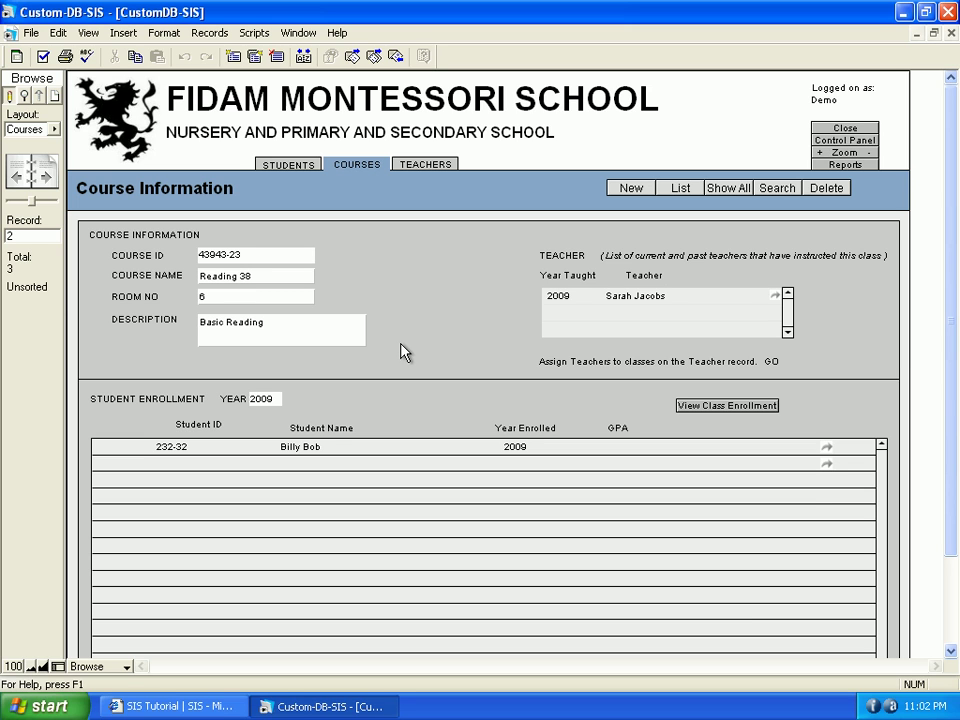
{"action": "left_click", "coordinate": [44, 180]}
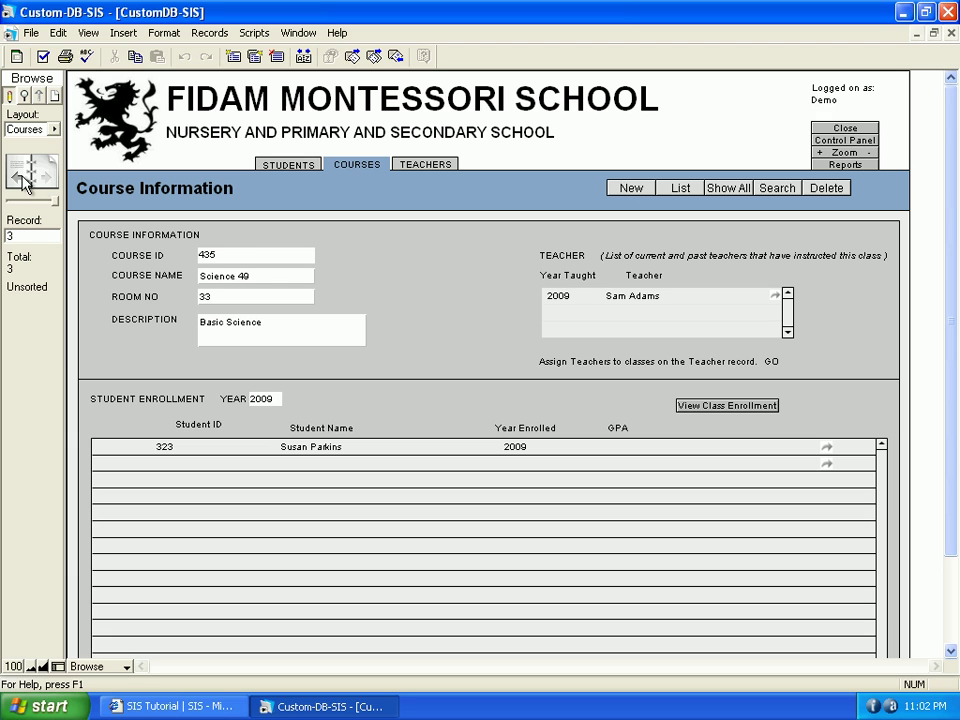
{"action": "left_click", "coordinate": [18, 176]}
{"action": "left_click", "coordinate": [18, 176]}
- Examine the assigned courses and enrolled students on each teacher record
{"action": "left_click", "coordinate": [443, 166]}
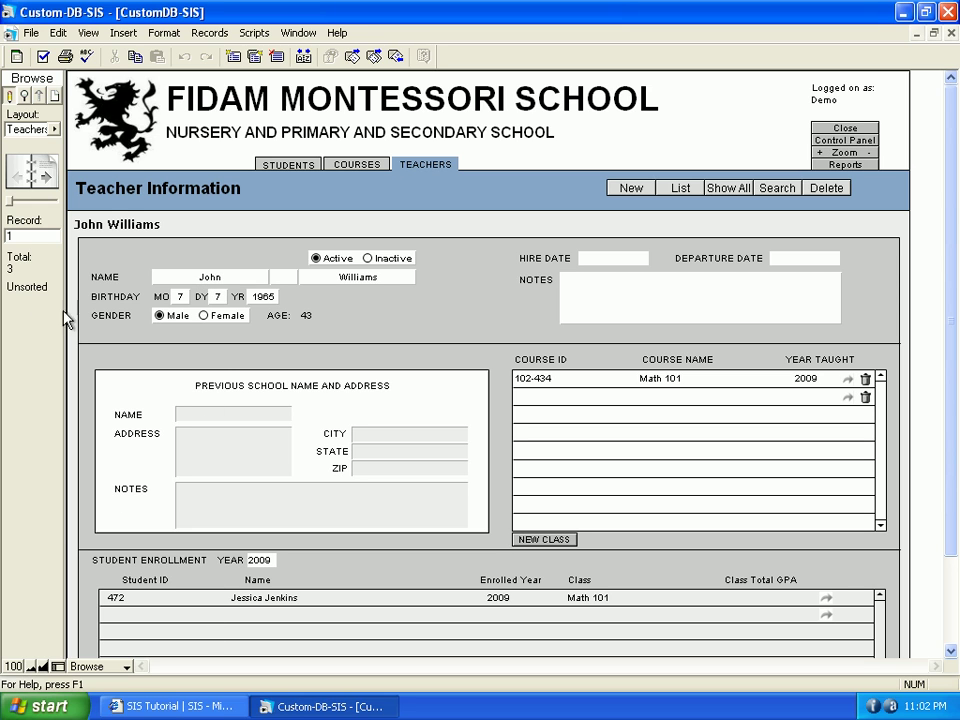
{"action": "left_click", "coordinate": [42, 178]}
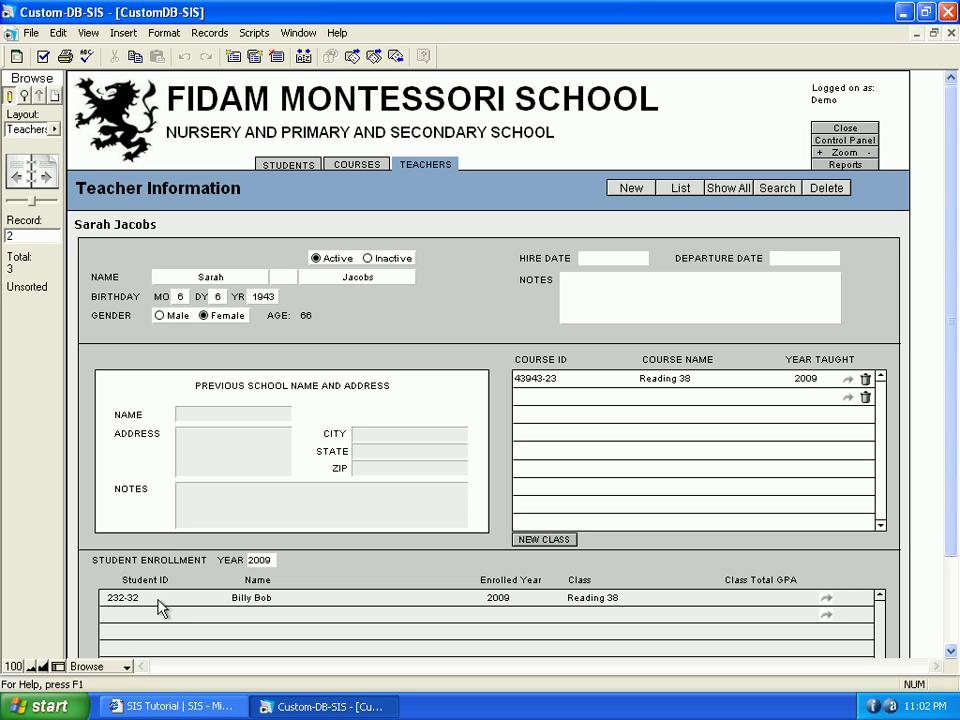
{"action": "left_click", "coordinate": [55, 186]}
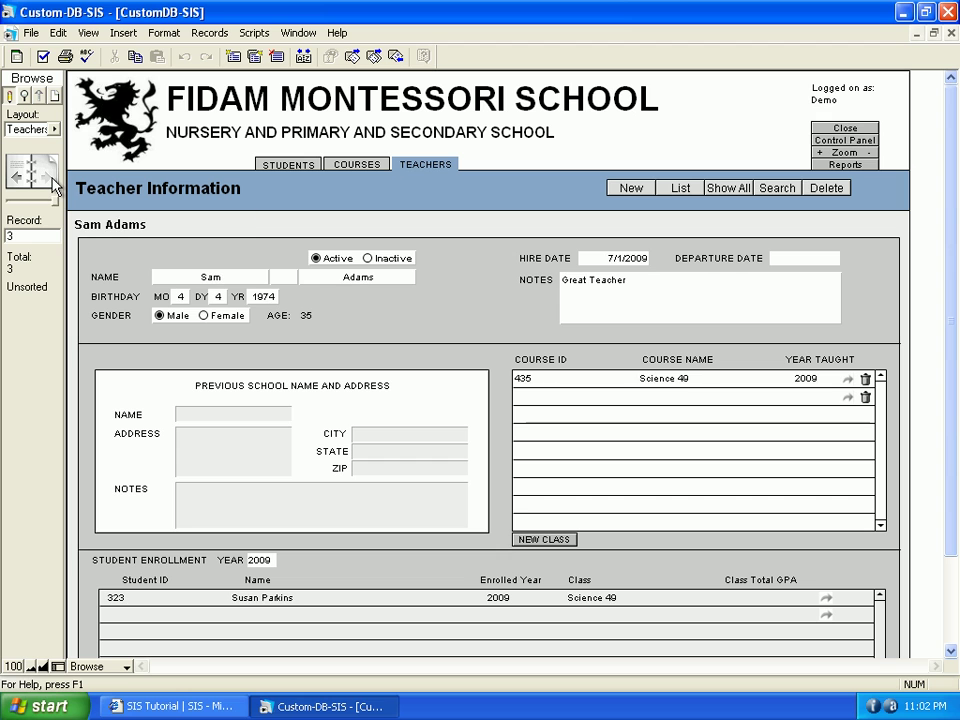
- Open the first student's grades and enter 100 as the 1st grade for Reading 38
{"action": "left_click", "coordinate": [272, 166]}
{"action": "left_click", "coordinate": [268, 206]}
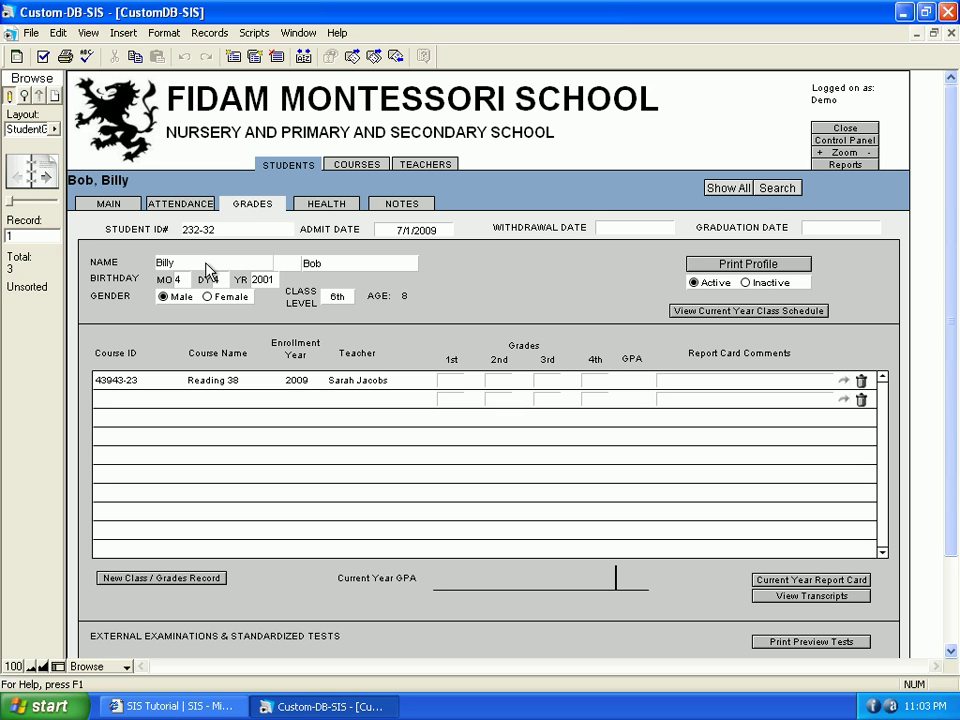
{"action": "left_click", "coordinate": [445, 380]}
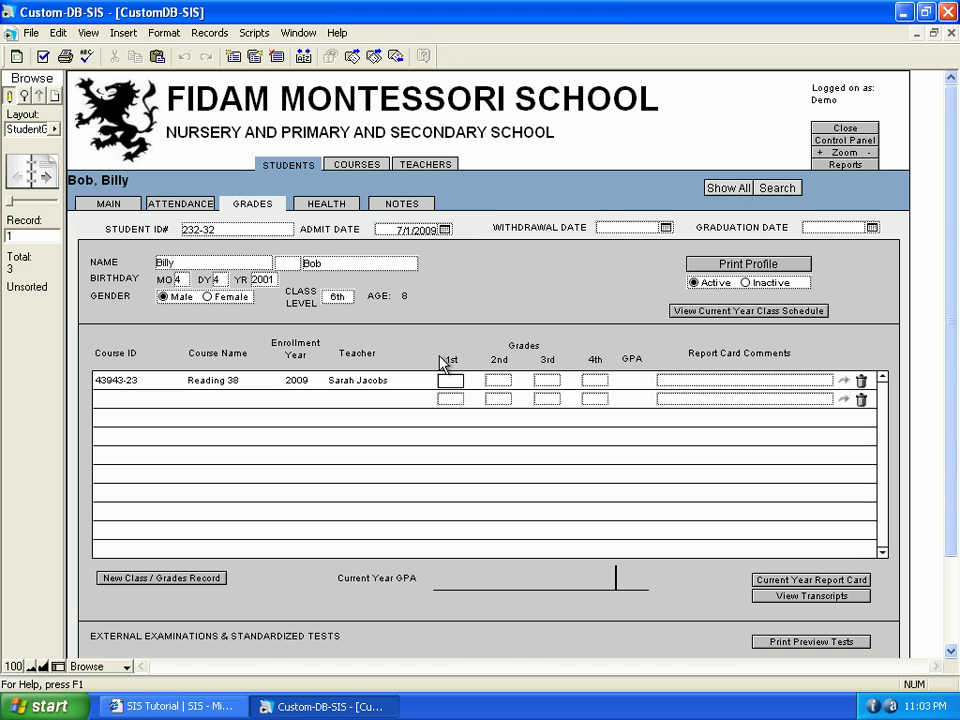
{"action": "left_click", "coordinate": [443, 358]}
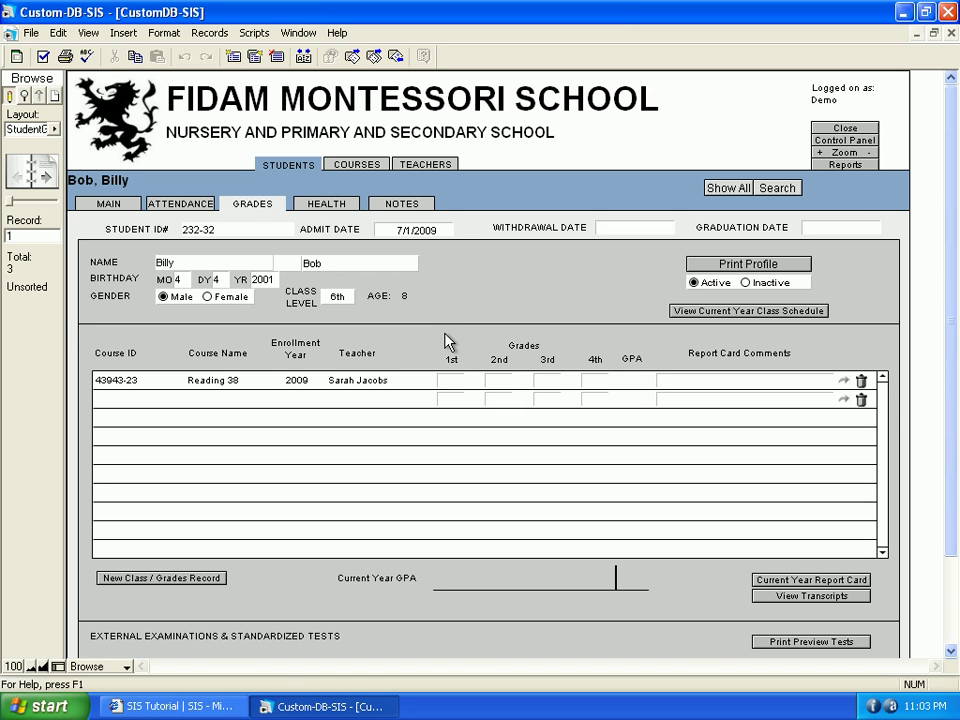
{"action": "left_click", "coordinate": [446, 379]}
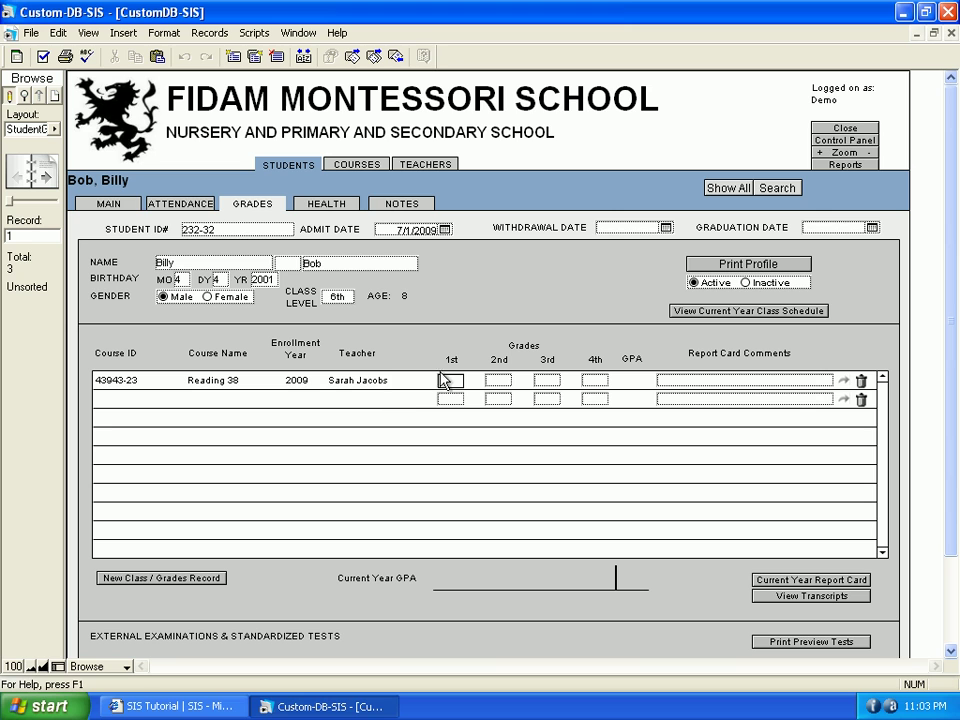
{"action": "type", "text": "100"}
{"action": "left_click", "coordinate": [456, 347]}
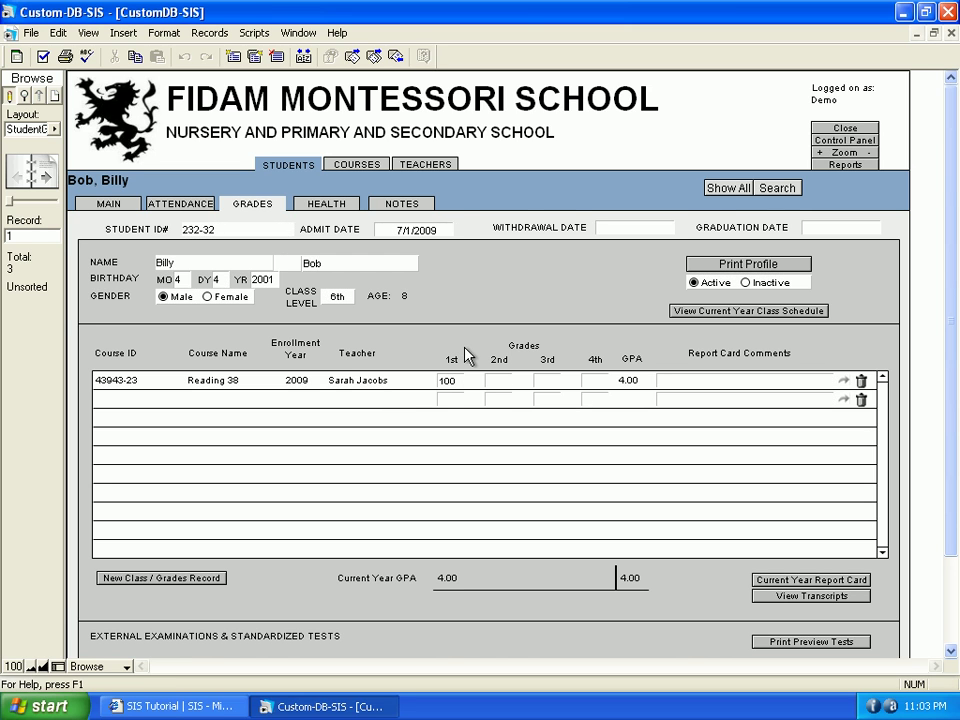
- Enter 100 as the 2nd, 3rd and 4th grades for the student's Reading 38 course
{"action": "left_click", "coordinate": [496, 379]}
{"action": "type", "text": "90"}
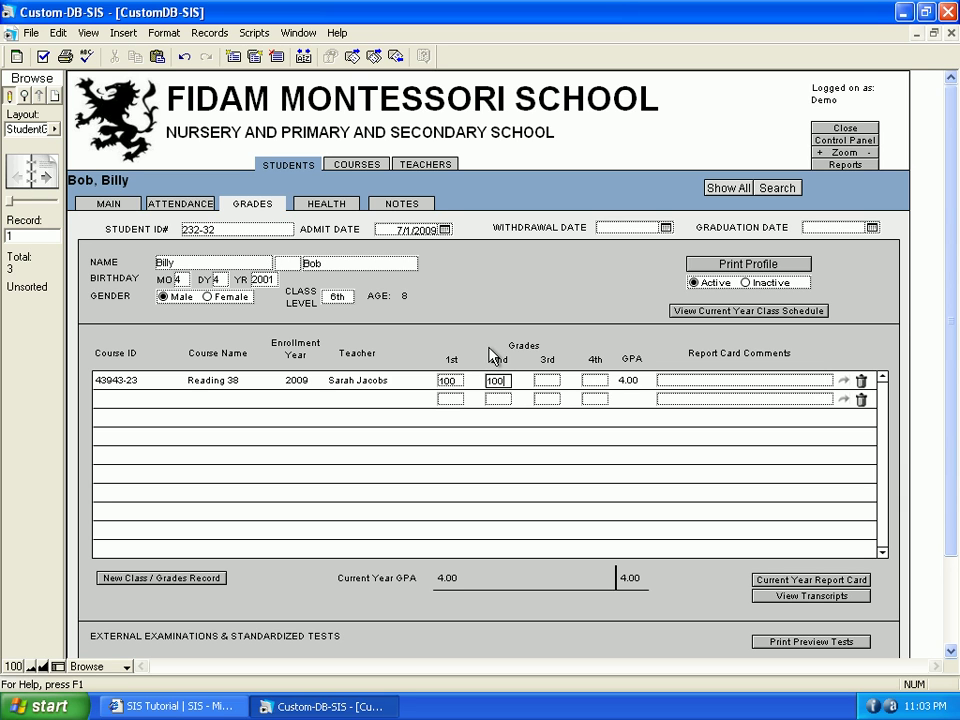
{"action": "left_click", "coordinate": [495, 302]}
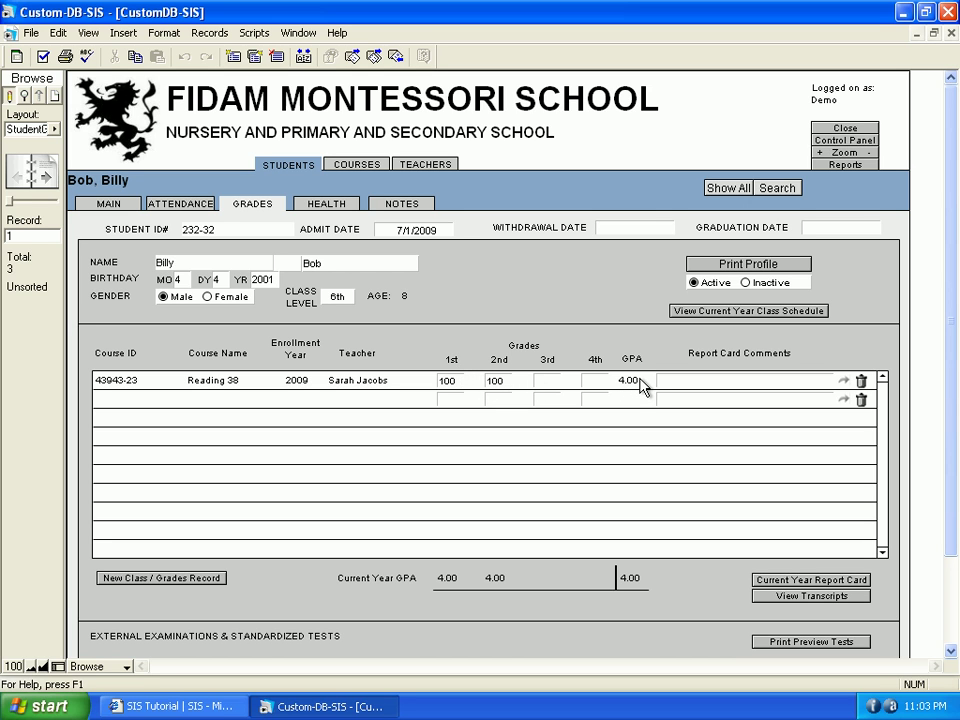
{"action": "left_click", "coordinate": [554, 381]}
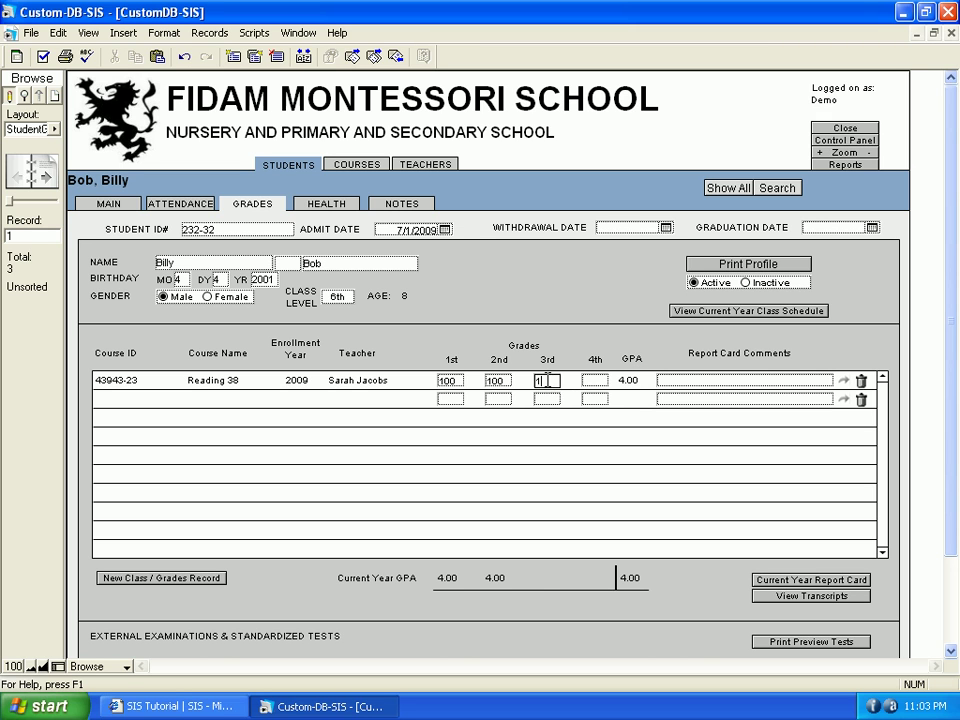
{"action": "left_click", "coordinate": [592, 380]}
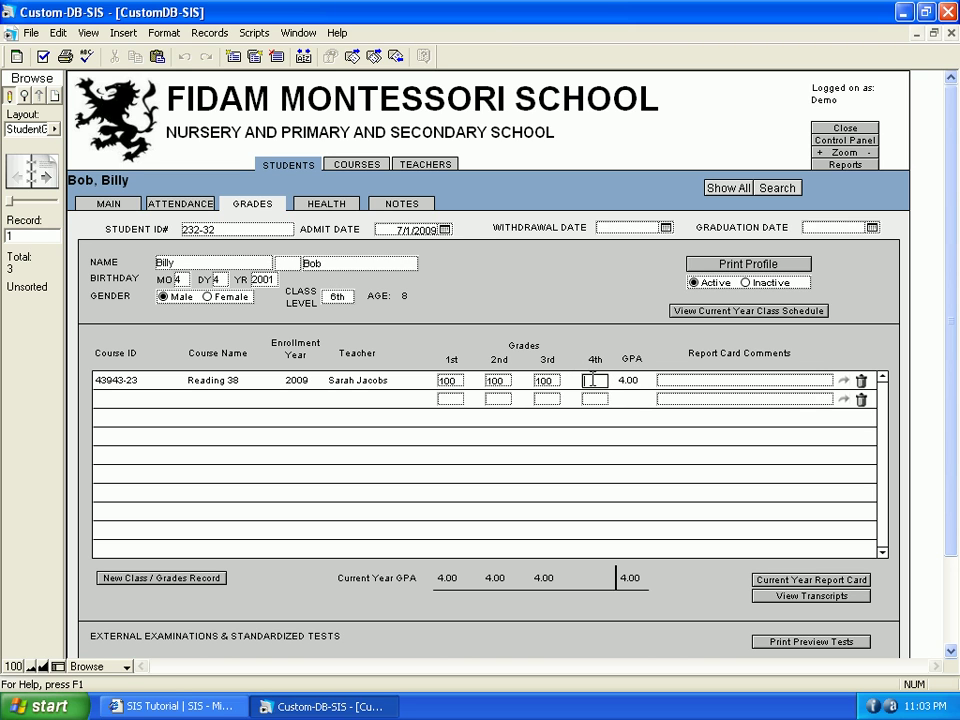
{"action": "left_click", "coordinate": [588, 346]}
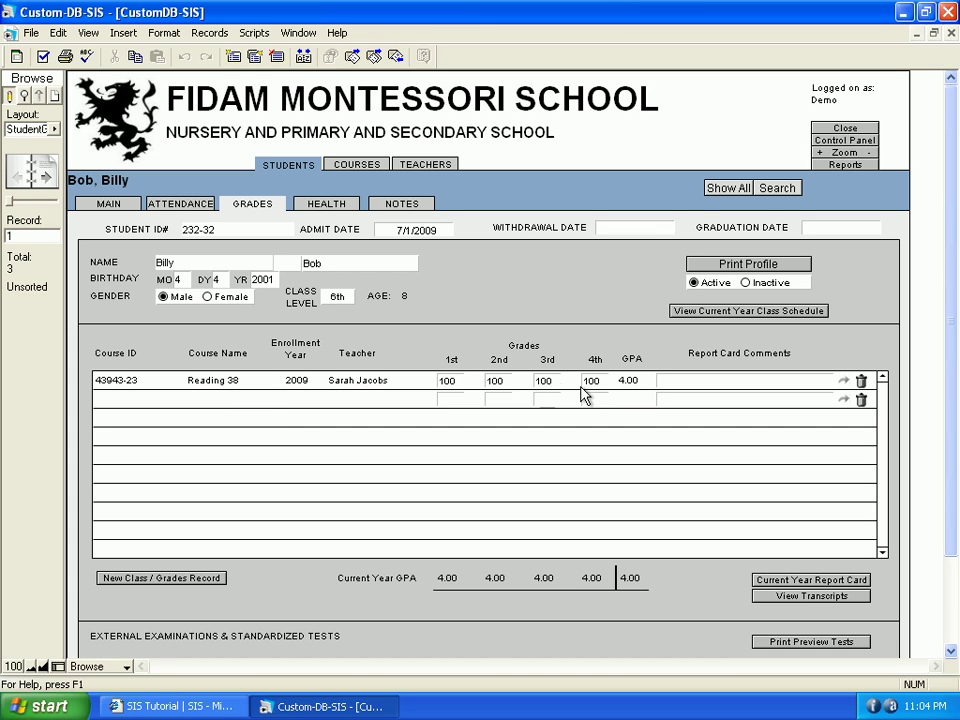
- Change the 4th grade for Reading 38 to 98
{"action": "left_click_drag", "start_coordinate": [606, 382], "coordinate": [577, 385]}
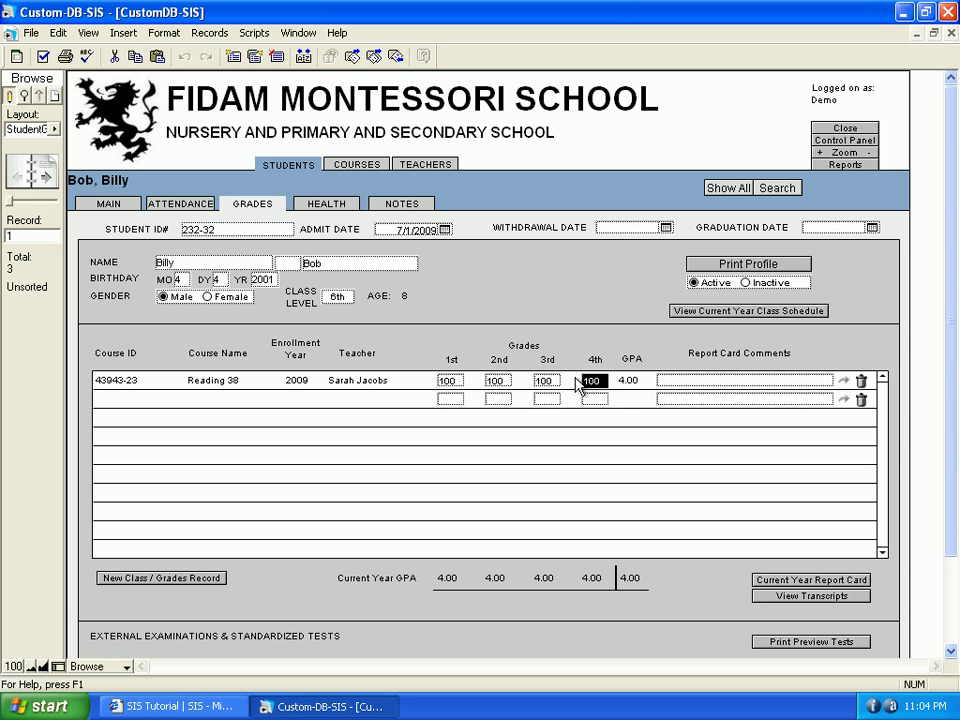
{"action": "type", "text": "98"}
{"action": "left_click", "coordinate": [582, 334]}
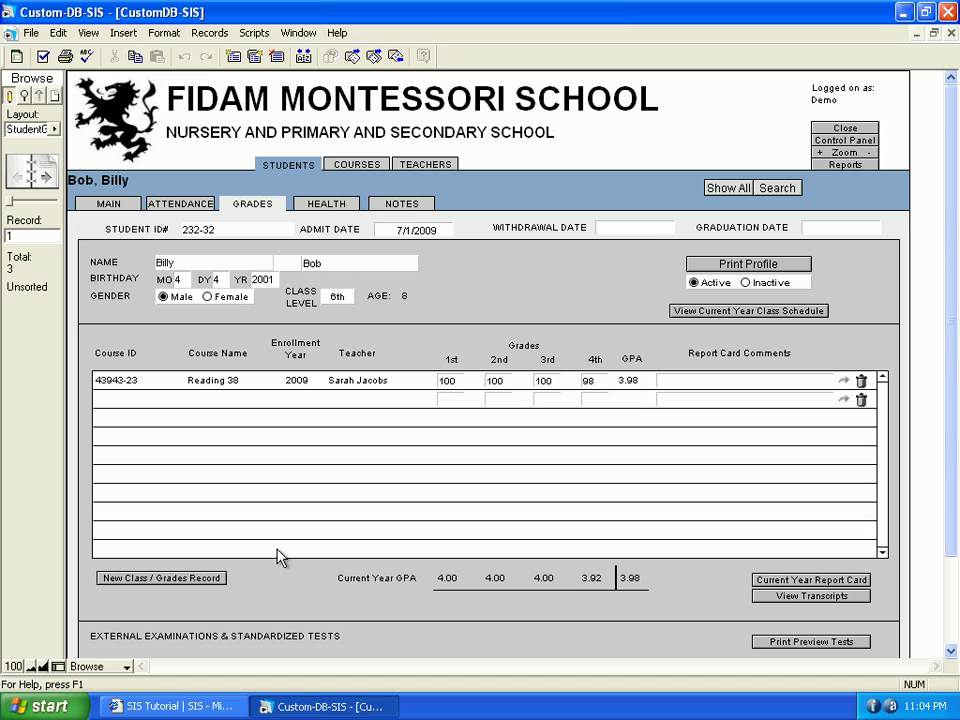
- Add a Math 101 class record to the student's grades and enter 100 as its 1st grade
{"action": "left_click", "coordinate": [199, 580]}
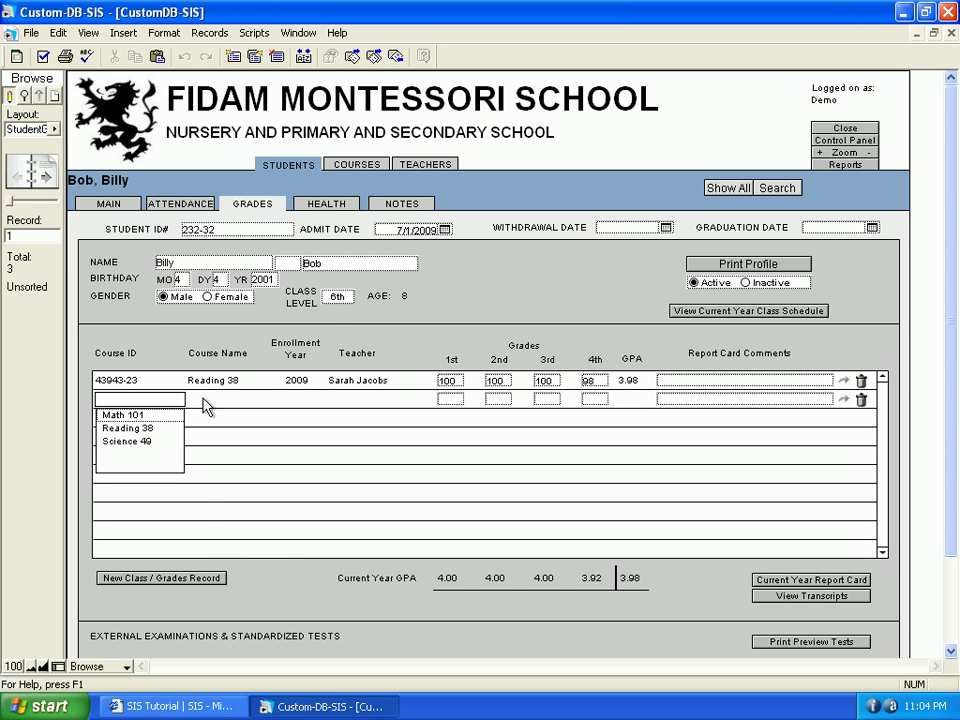
{"action": "left_click", "coordinate": [160, 416]}
{"action": "key", "text": "Tab"}
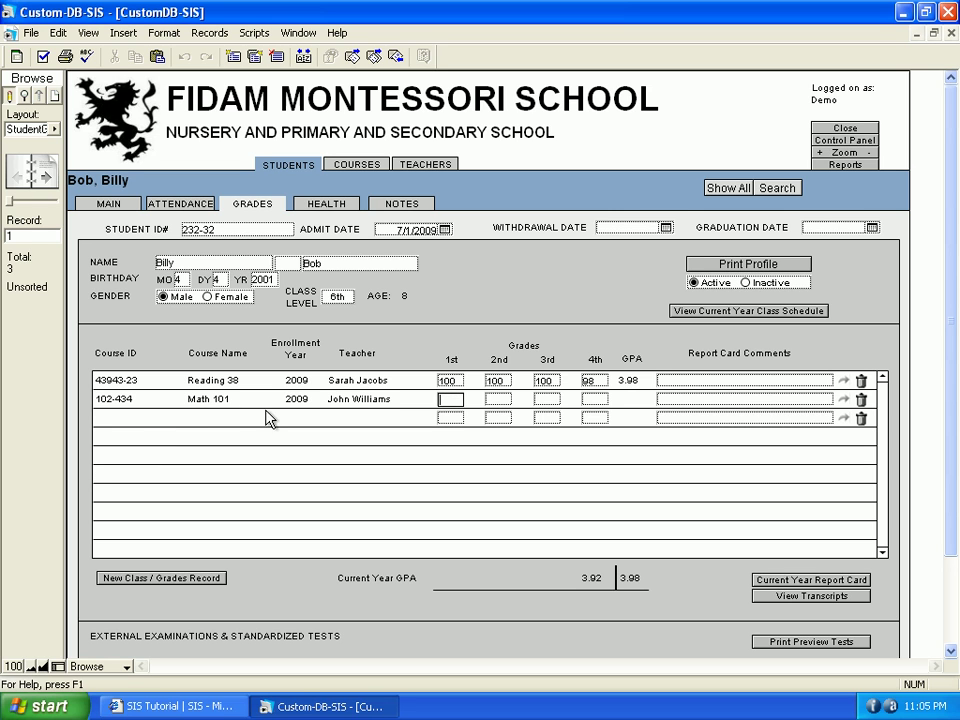
{"action": "left_click", "coordinate": [408, 348]}
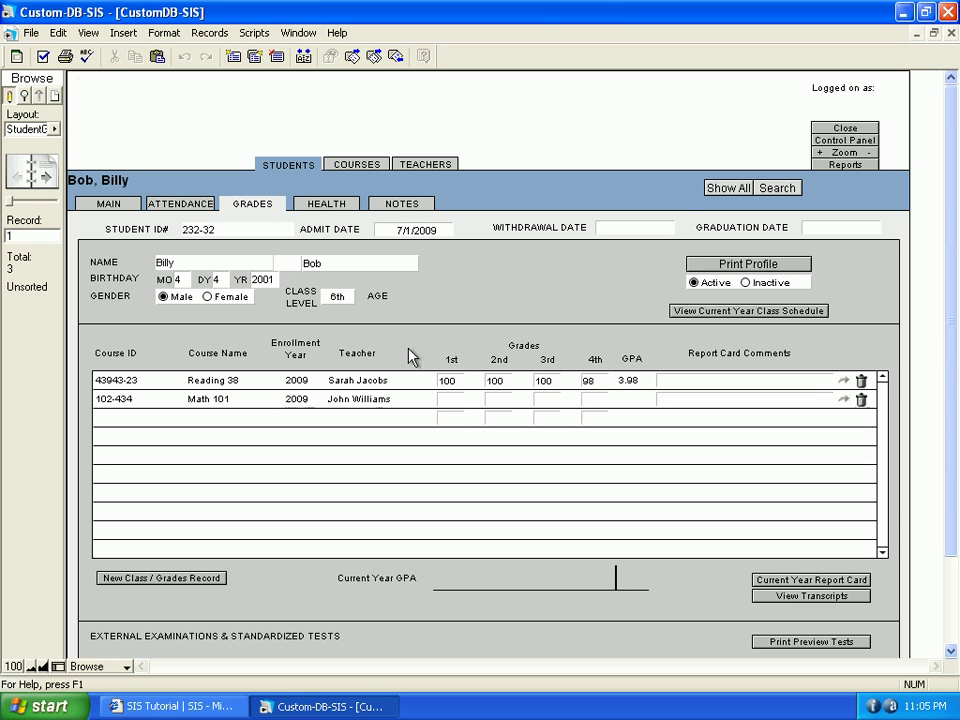
{"action": "left_click", "coordinate": [445, 399]}
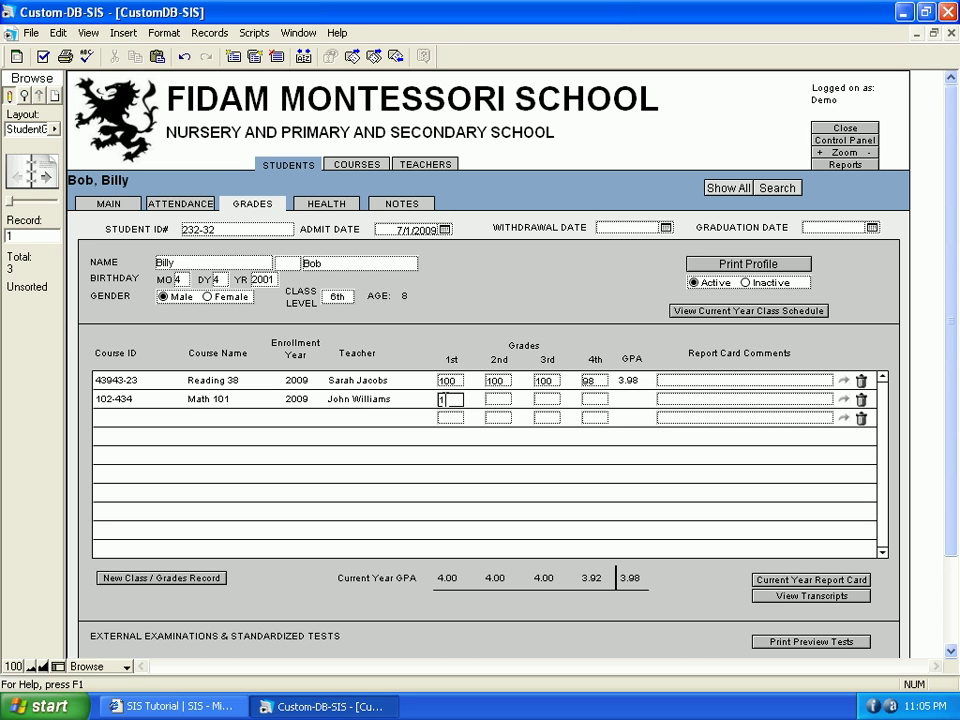
{"action": "left_click", "coordinate": [455, 349]}
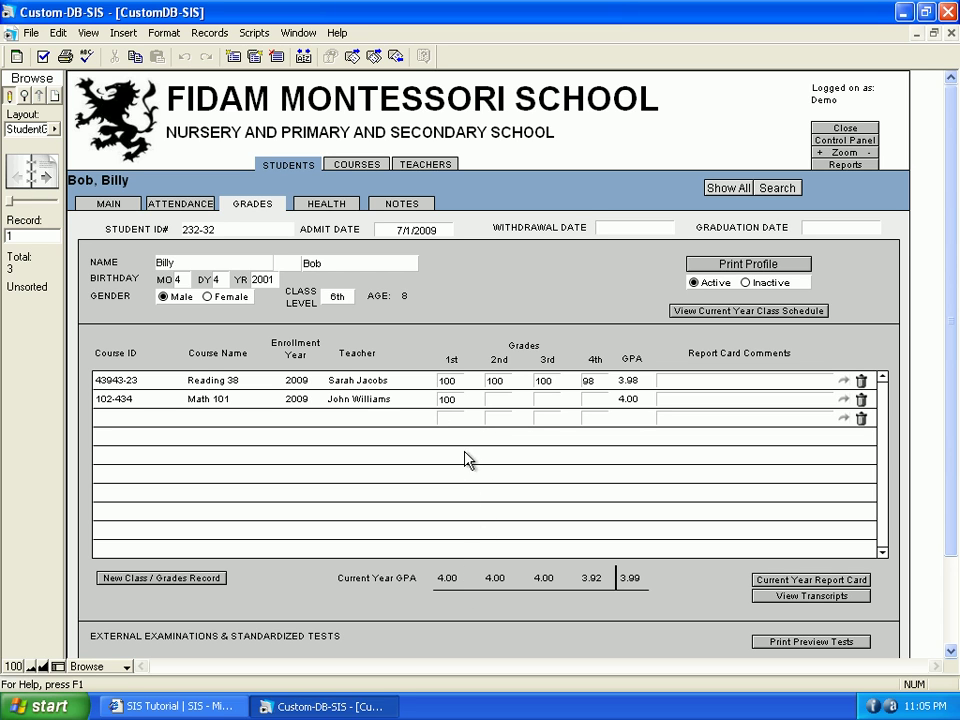
- Change the student's 1st grade for Math 101 to 98
{"action": "left_click", "coordinate": [440, 400]}
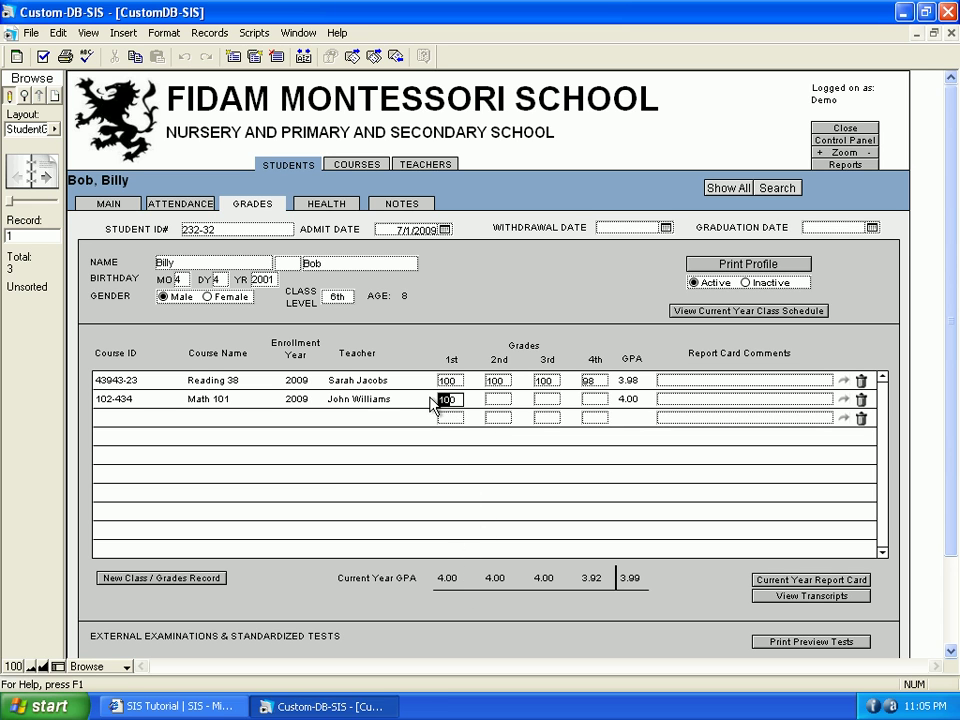
{"action": "key", "text": "BackSpace"}
{"action": "type", "text": "98"}
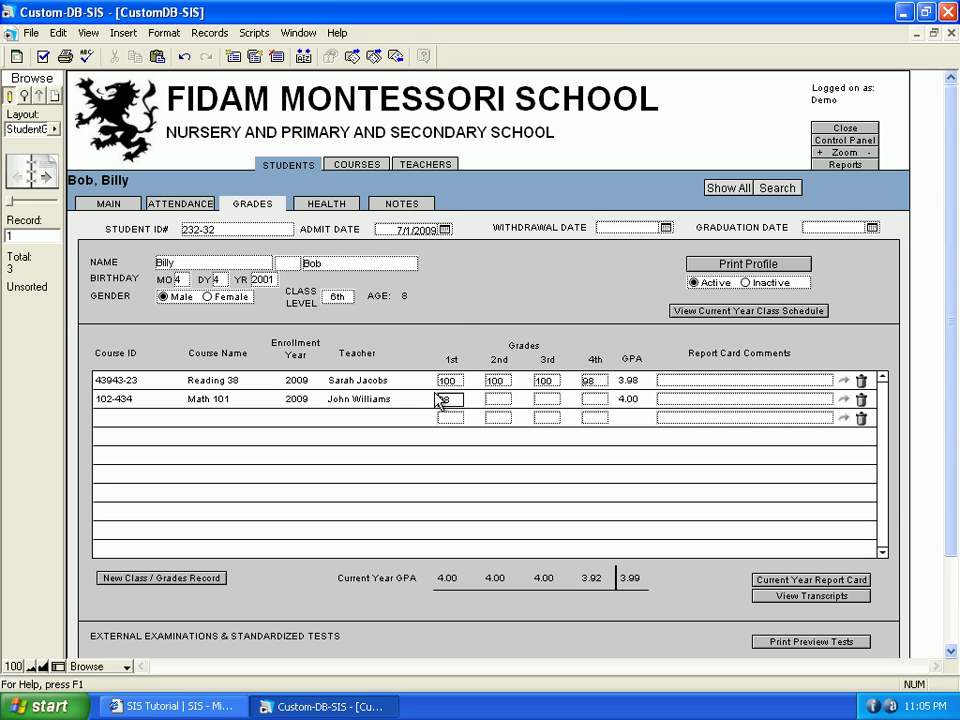
{"action": "left_click", "coordinate": [463, 342]}
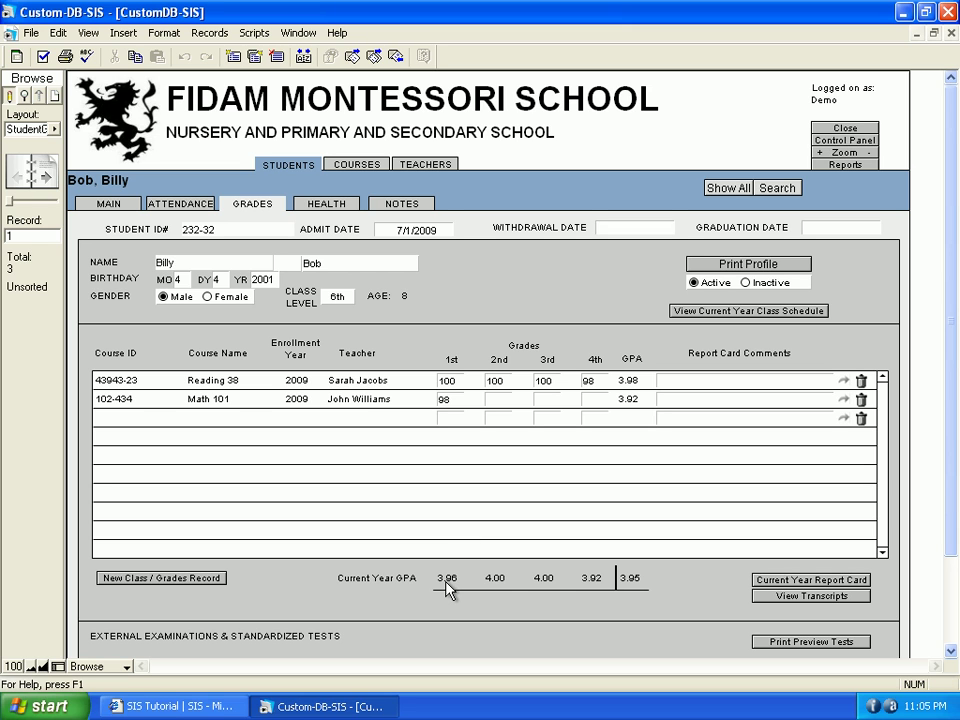
- Set the student's 1st grade for Math 101 to 50
{"action": "double_click", "coordinate": [448, 399]}
{"action": "type", "text": "50"}
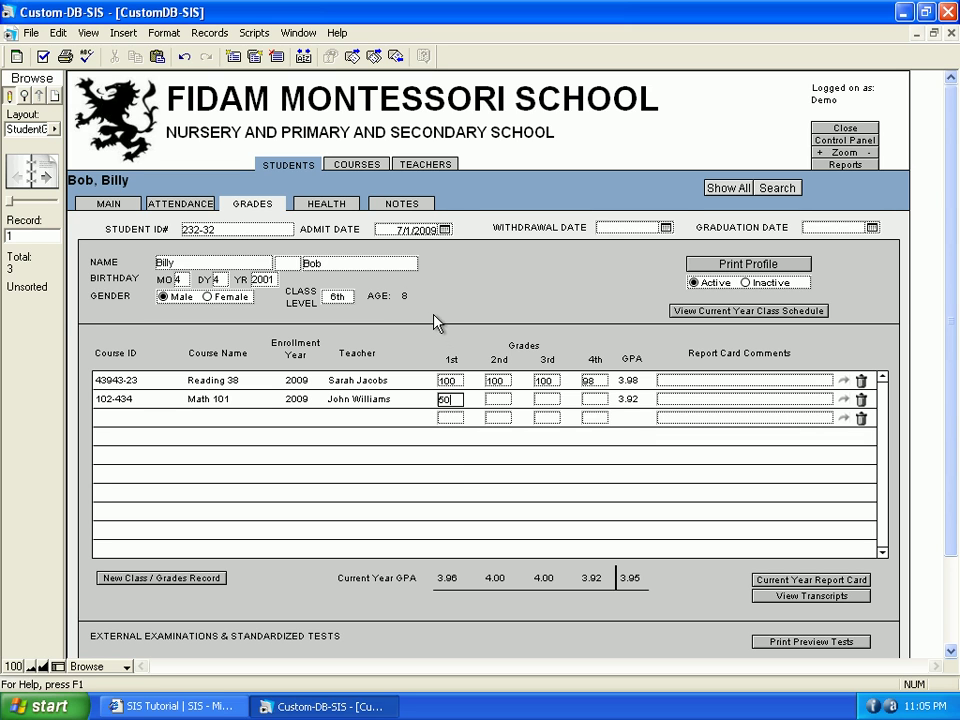
{"action": "left_click", "coordinate": [435, 324]}
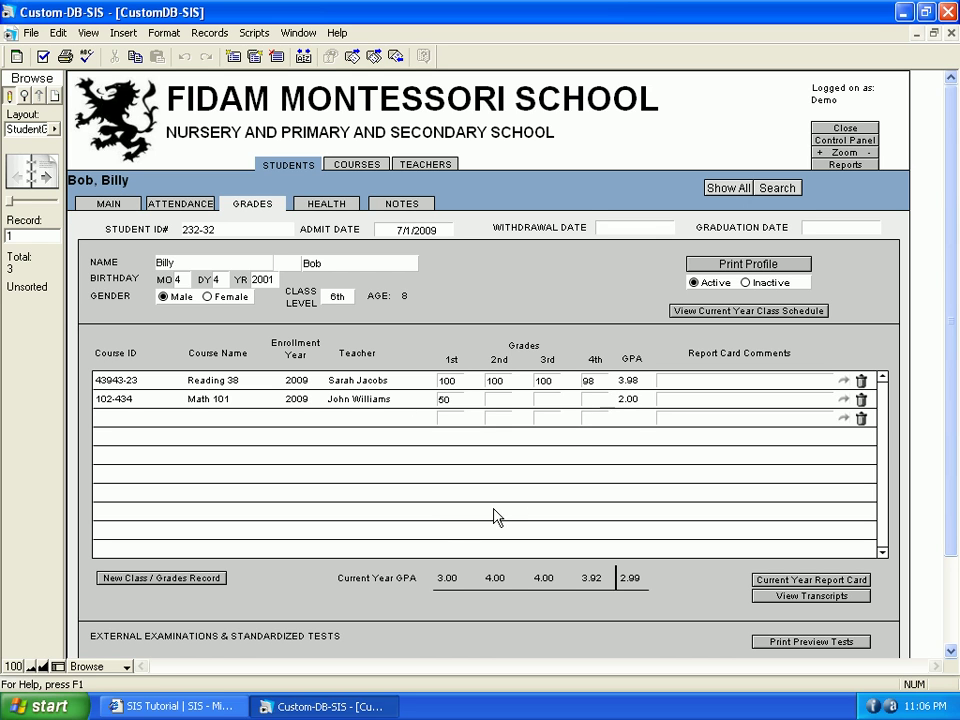
- Switch to Internet Explorer and open the GPA formula page from the SIS Tutorial's table of contents in a maximized window
{"action": "left_click", "coordinate": [241, 707]}
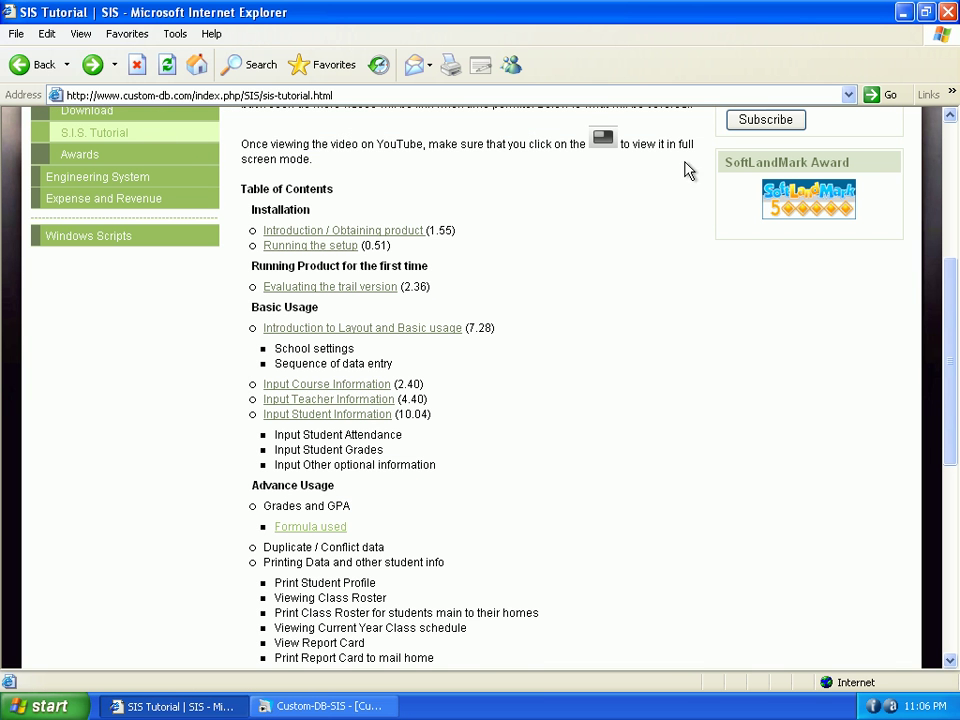
{"action": "left_click", "coordinate": [952, 163]}
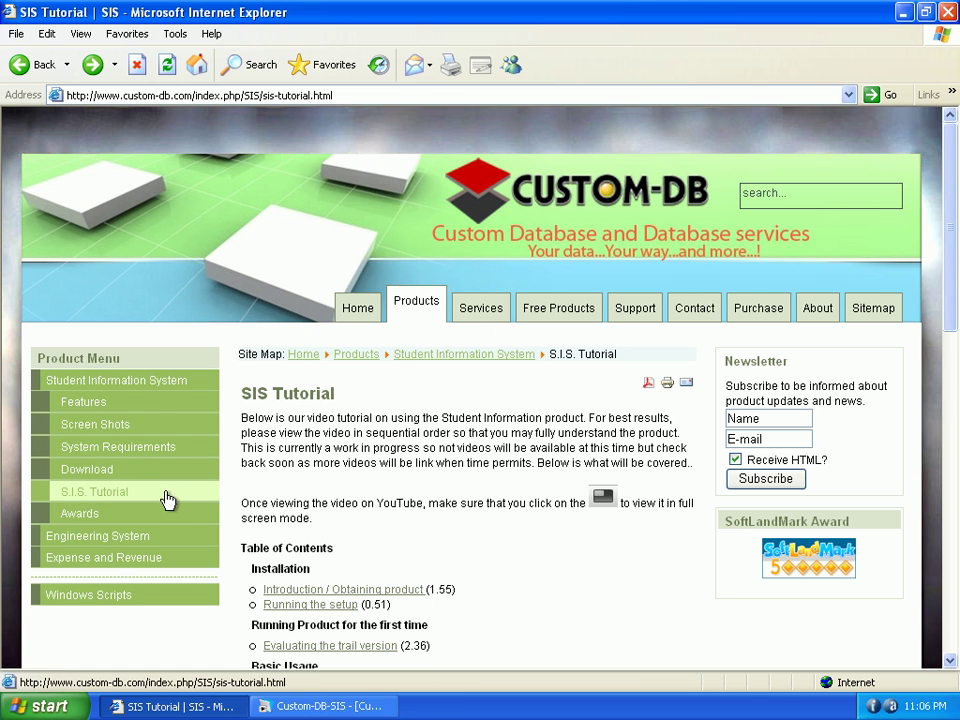
{"action": "left_click_drag", "start_coordinate": [949, 311], "coordinate": [943, 439]}
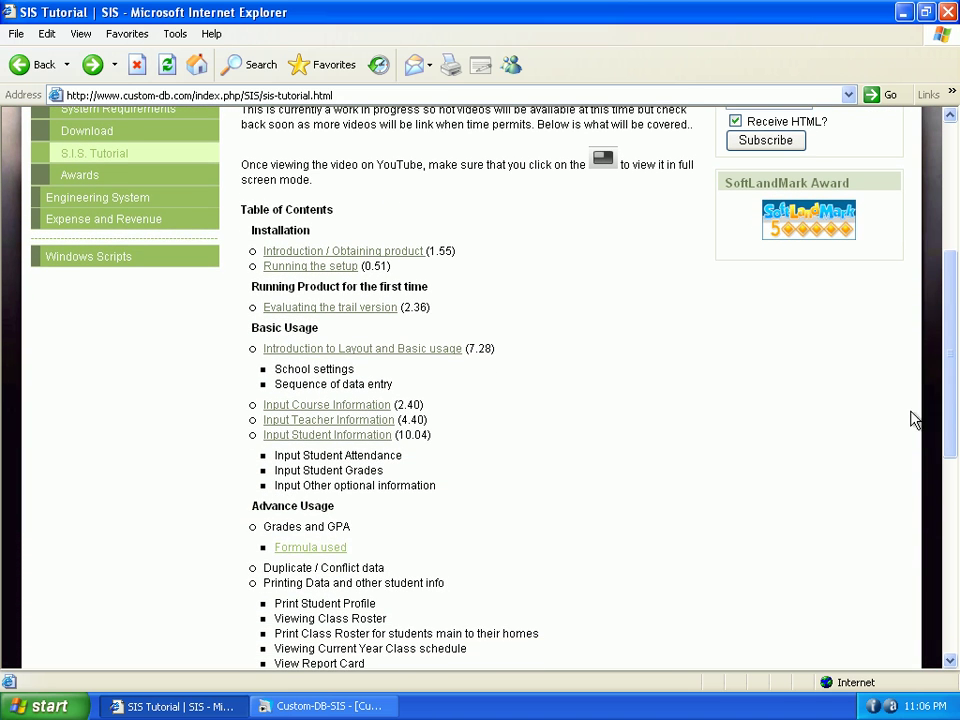
{"action": "left_click", "coordinate": [342, 550]}
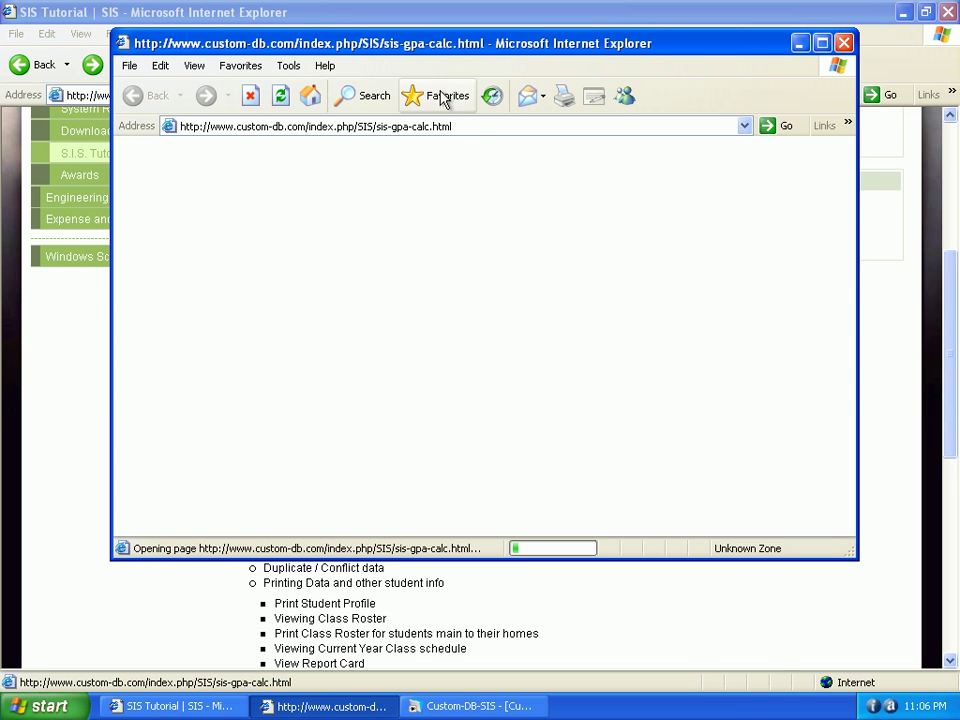
{"action": "double_click", "coordinate": [438, 51]}
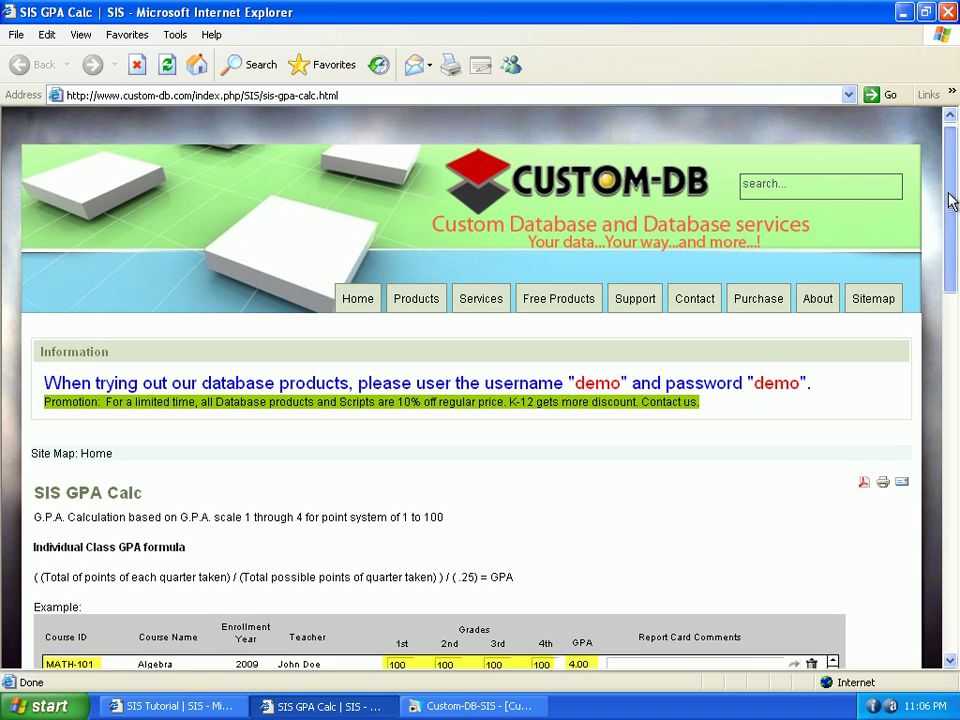
- Examine the individual class, report card and transcript GPA formulas with their examples, and return to the student's grades in Custom-DB-SIS
{"action": "left_click_drag", "start_coordinate": [949, 199], "coordinate": [948, 264]}
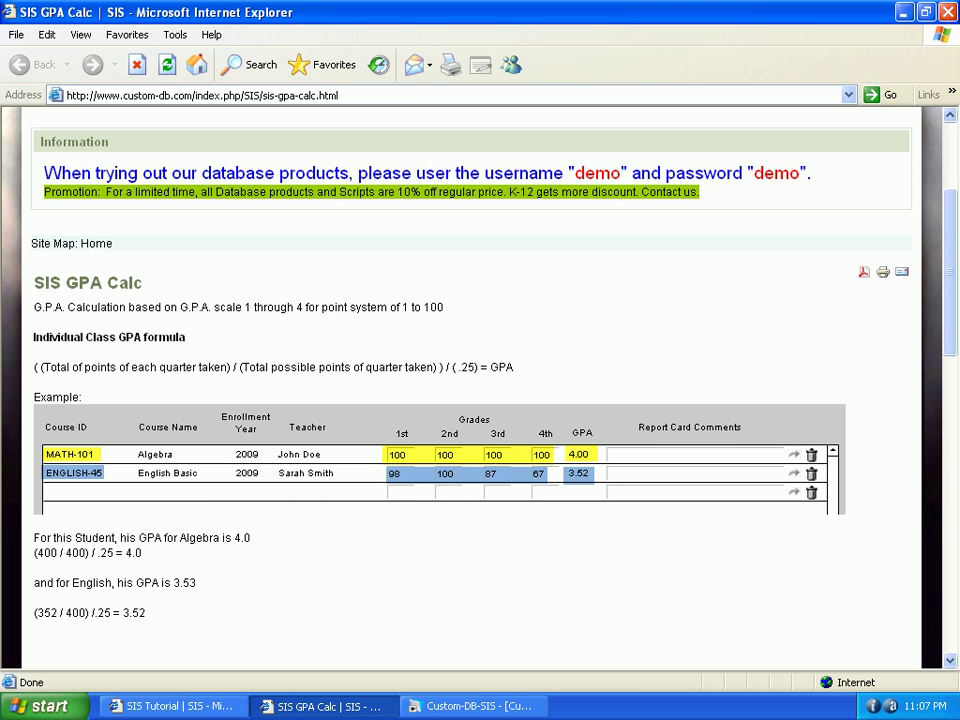
{"action": "left_click_drag", "start_coordinate": [952, 335], "coordinate": [952, 456]}
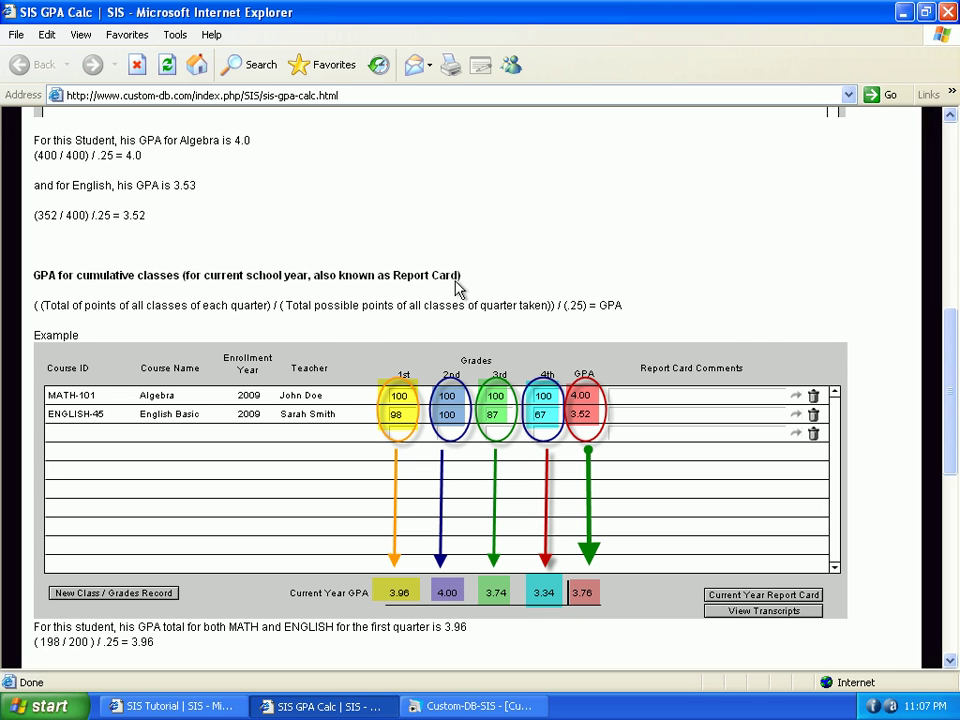
{"action": "left_click_drag", "start_coordinate": [951, 375], "coordinate": [940, 512]}
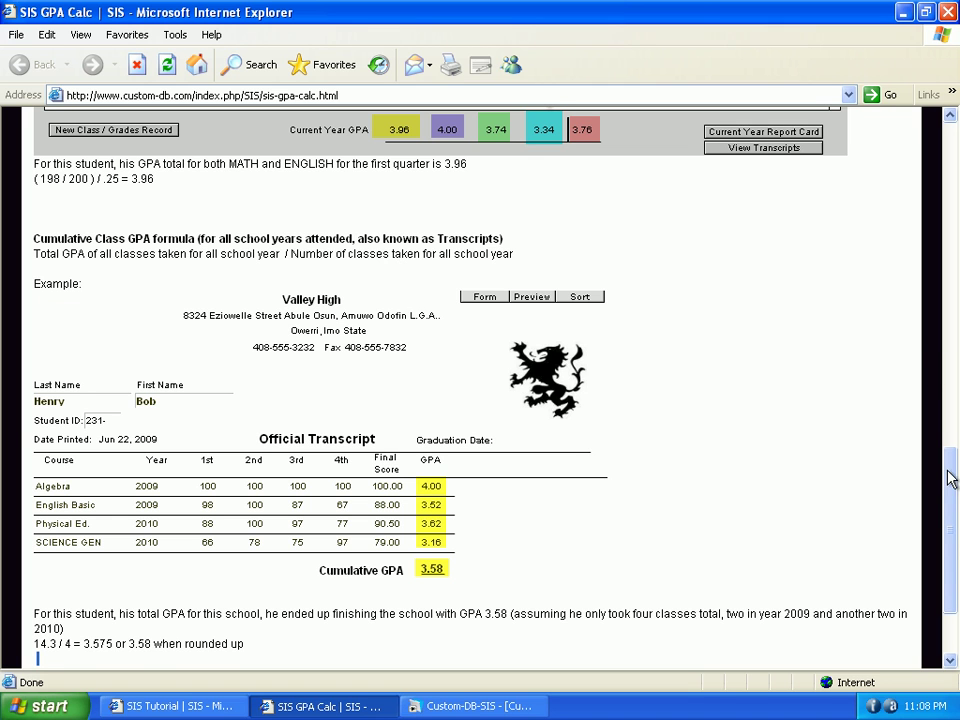
{"action": "left_click_drag", "start_coordinate": [949, 490], "coordinate": [950, 527]}
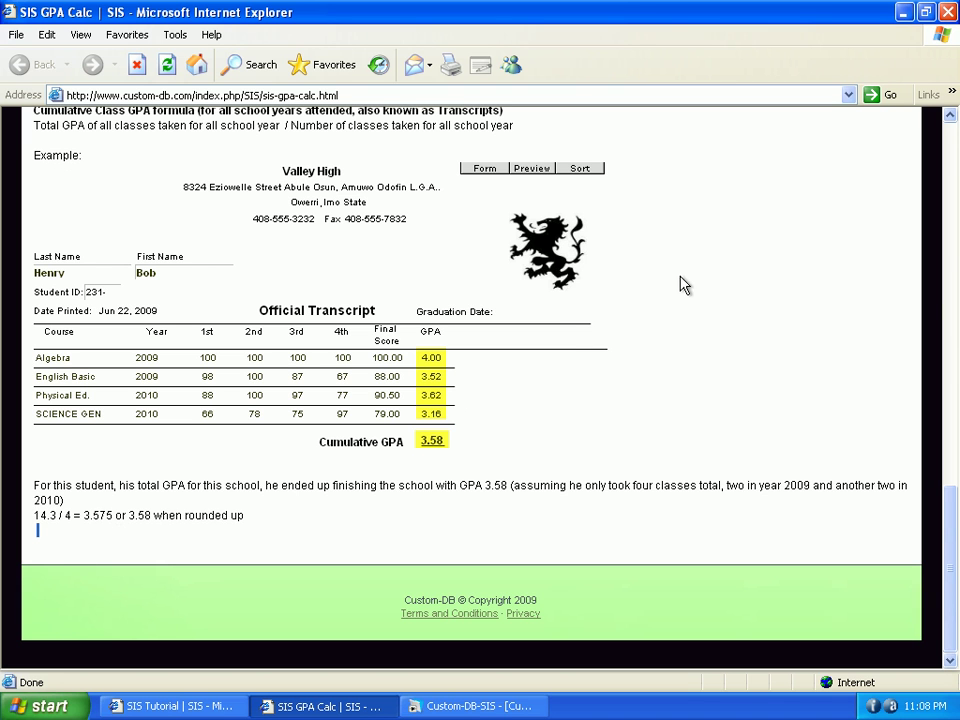
{"action": "left_click_drag", "start_coordinate": [950, 530], "coordinate": [948, 220]}
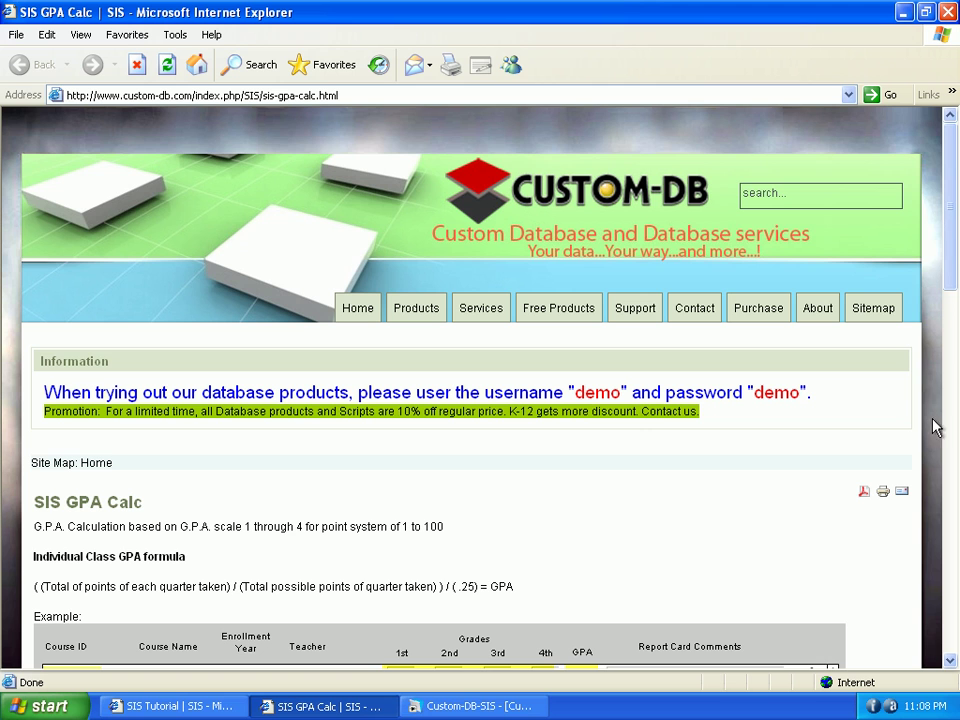
{"action": "scroll", "coordinate": [955, 350], "scroll_direction": "down", "scroll_amount": 4}
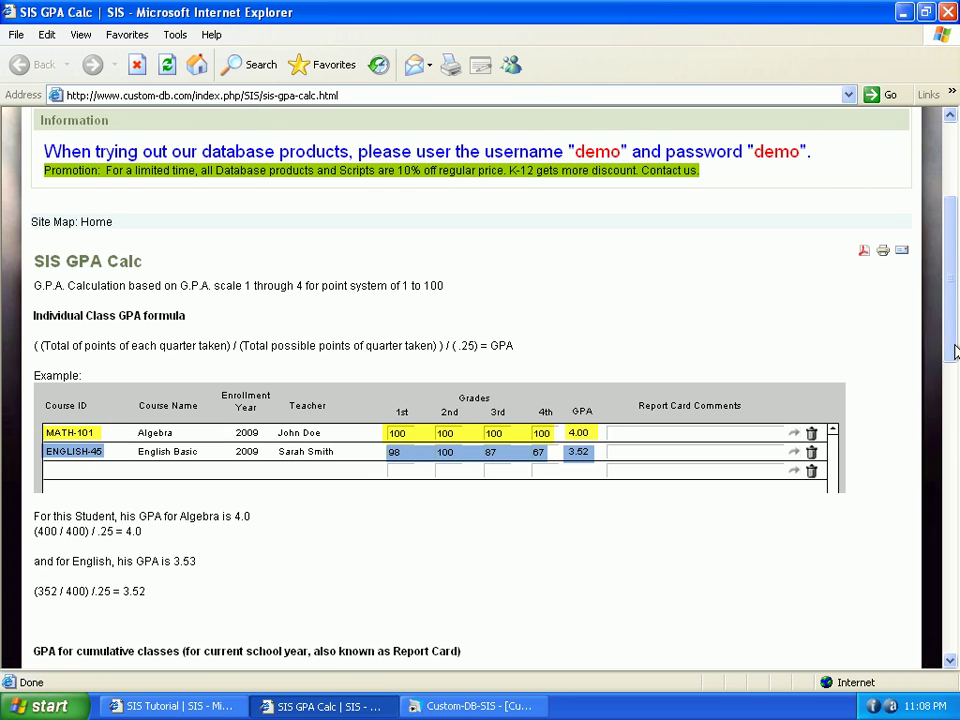
{"action": "key", "text": "alt+Tab"}
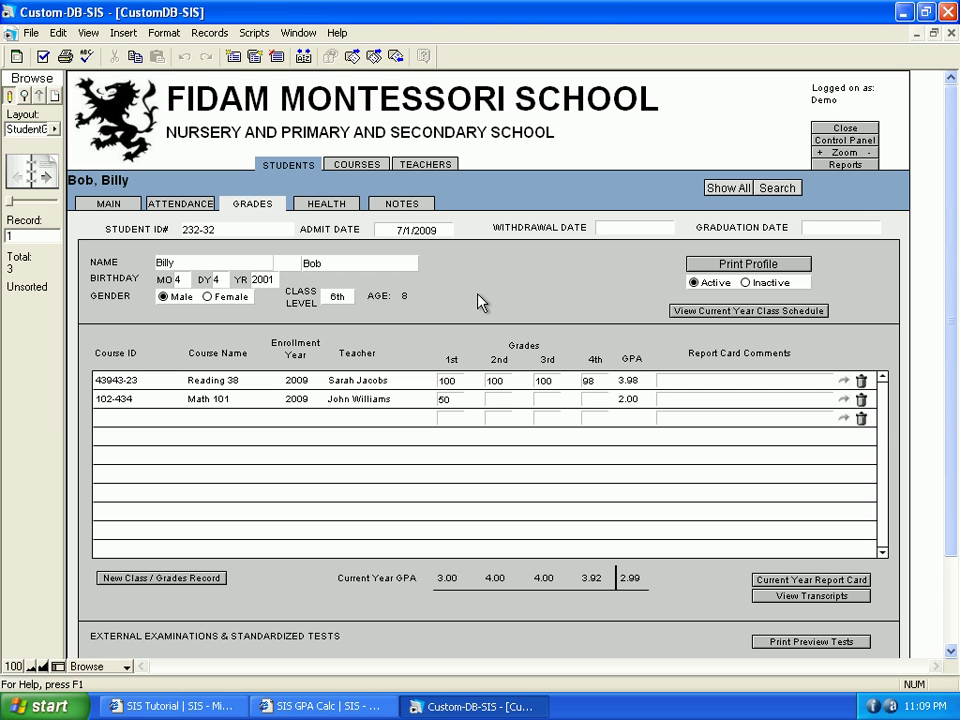